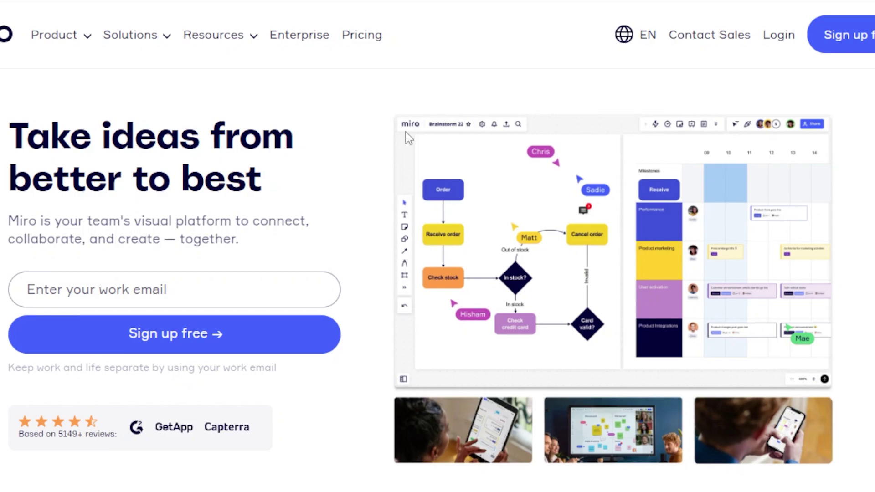
Look through the Miro homepage's sections on integrations, brainstorming and teams, and return towards its beginning
scroll(438, 273, down, 15)
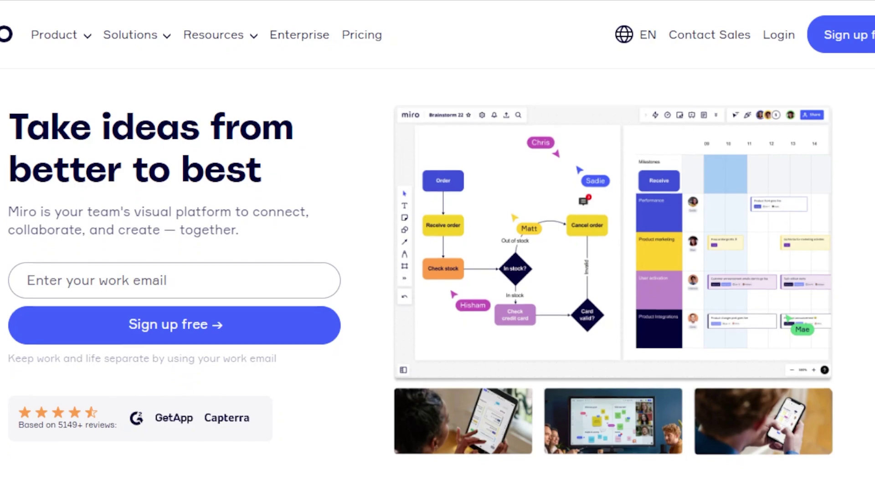
scroll(438, 273, down, 20)
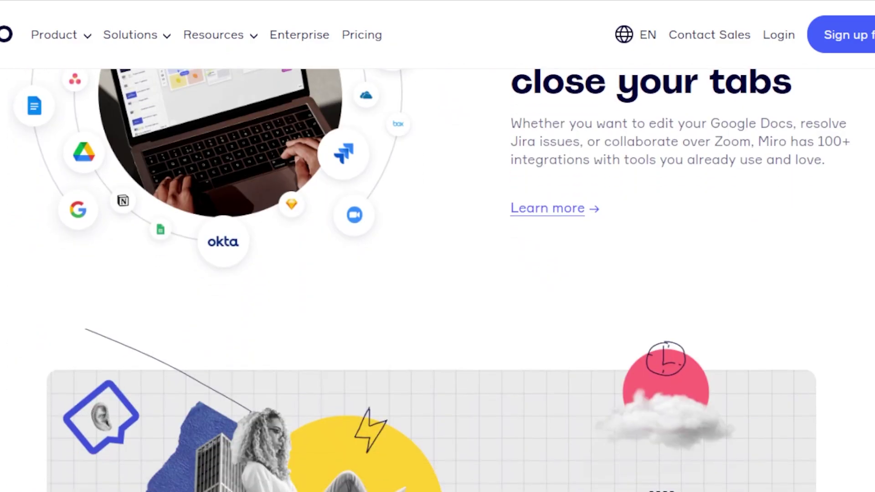
scroll(437, 273, down, 2)
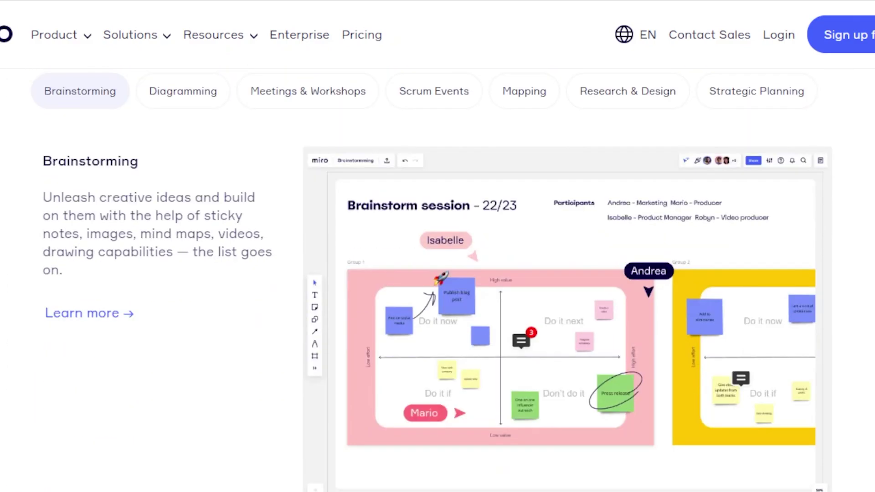
scroll(437, 273, down, 1)
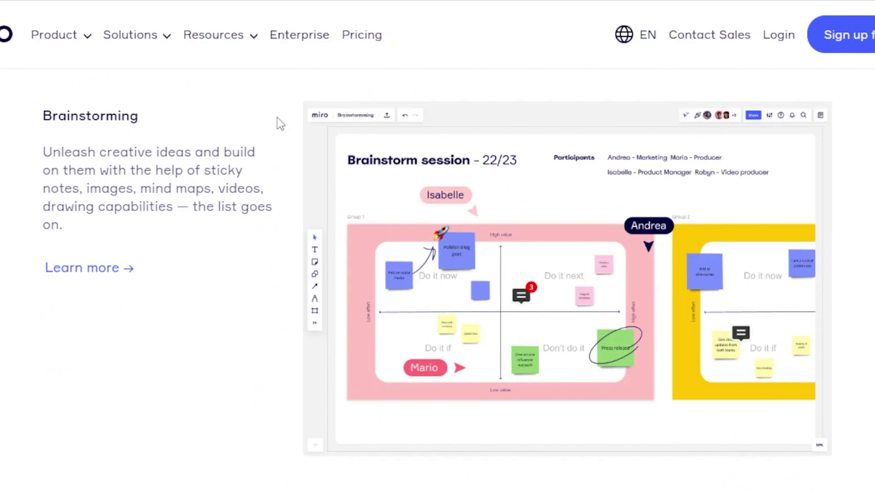
scroll(145, 141, down, 1)
scroll(144, 141, up, 4)
scroll(144, 141, down, 6)
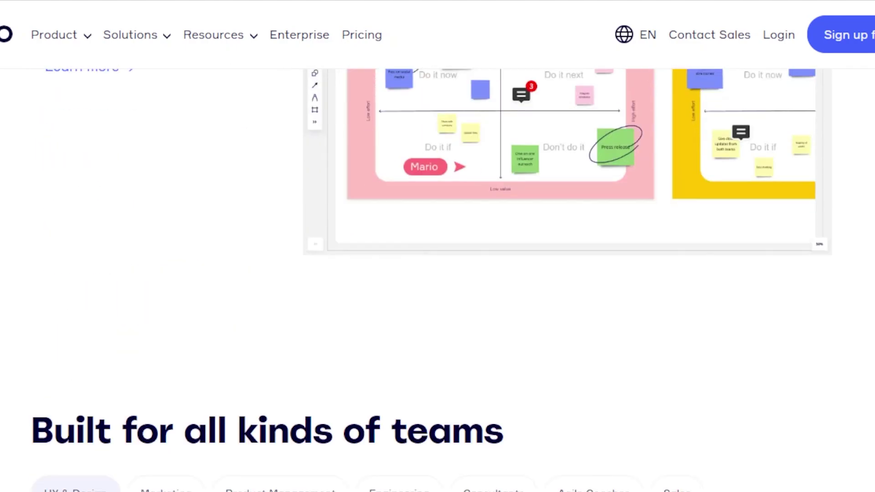
scroll(437, 274, down, 10)
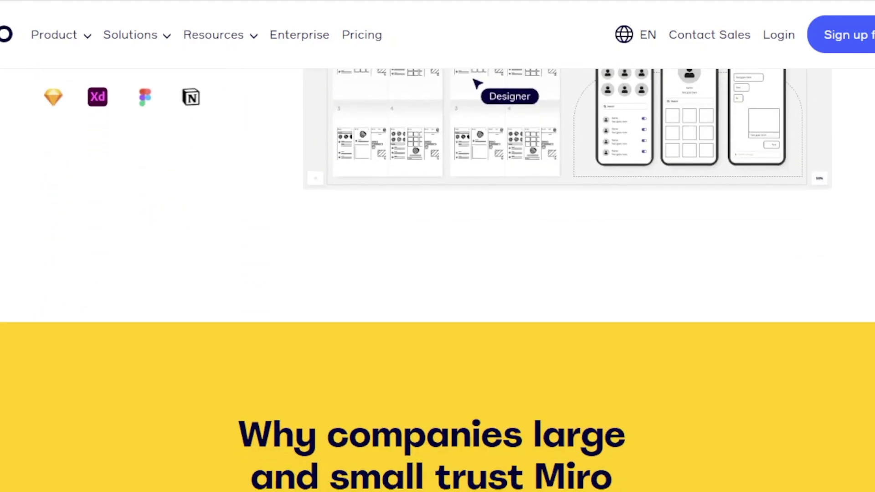
scroll(438, 273, up, 12)
scroll(438, 273, up, 6)
scroll(437, 273, up, 15)
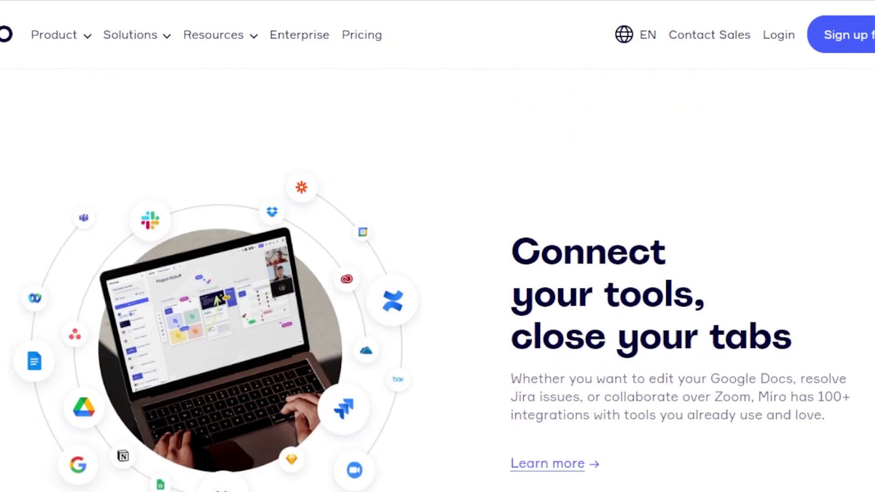
scroll(437, 273, up, 3)
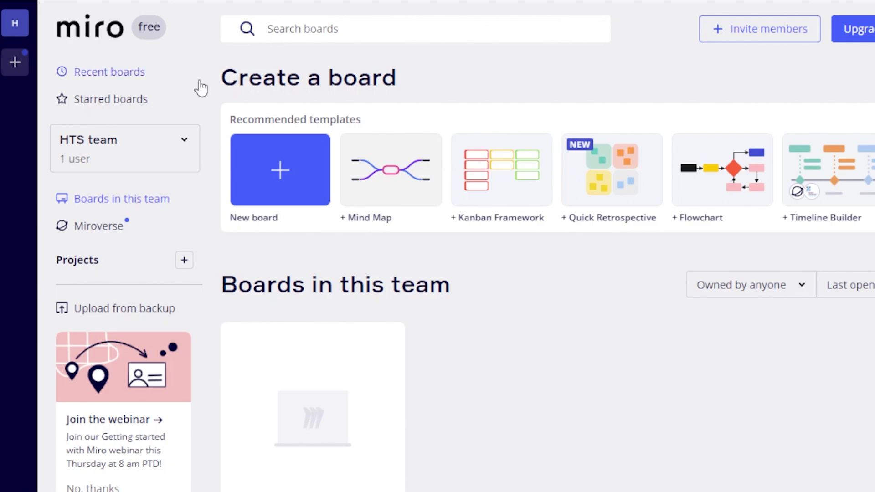
Start a new team named tsg to view the subscription plans, and close the plan chooser without choosing one
click(17, 64)
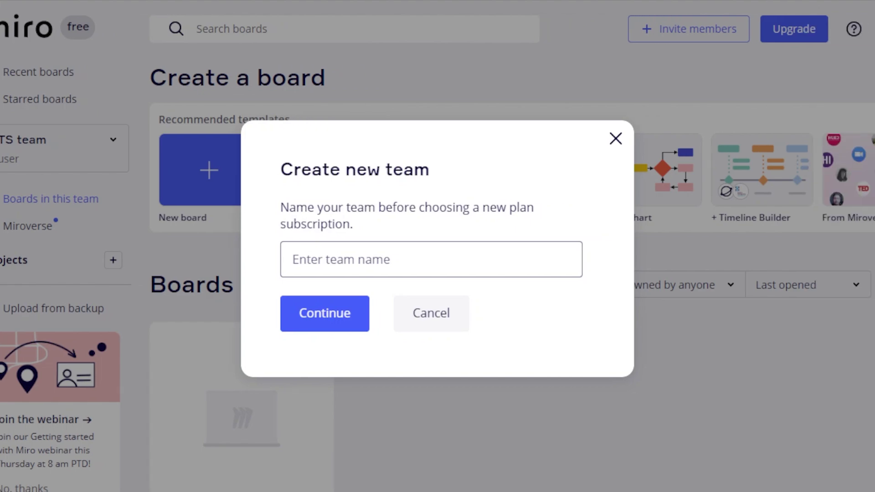
click(351, 264)
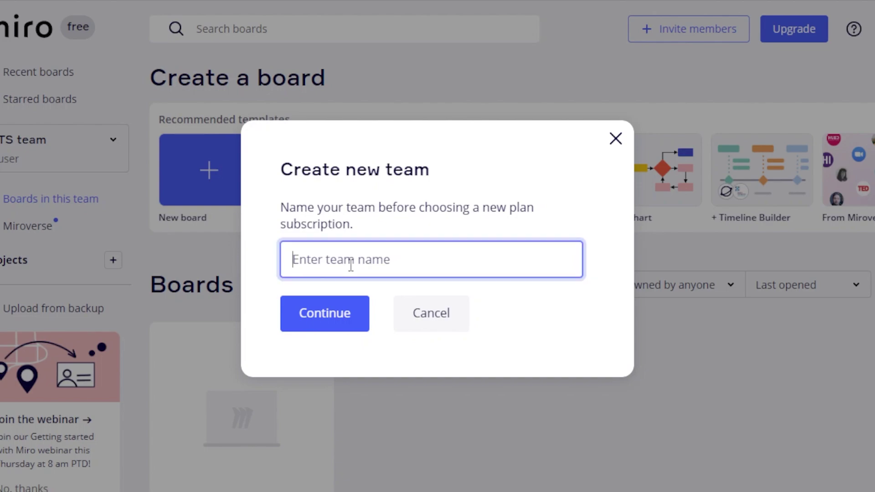
text(tsg)
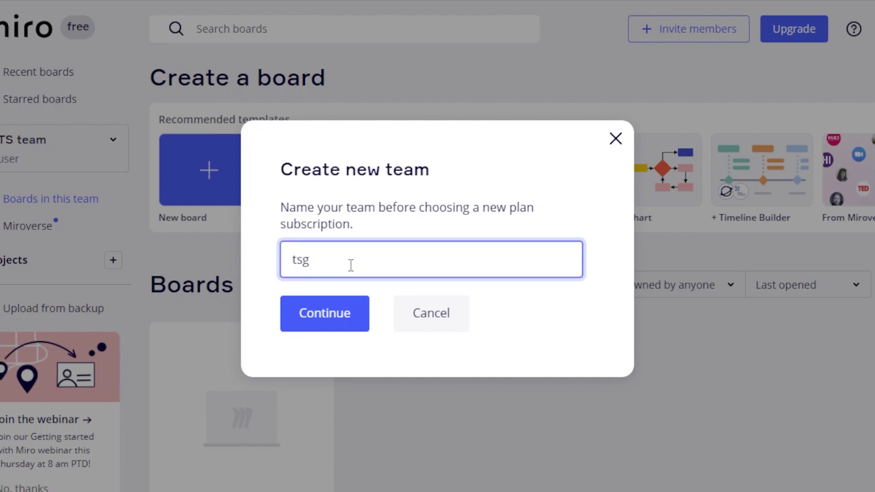
click(346, 314)
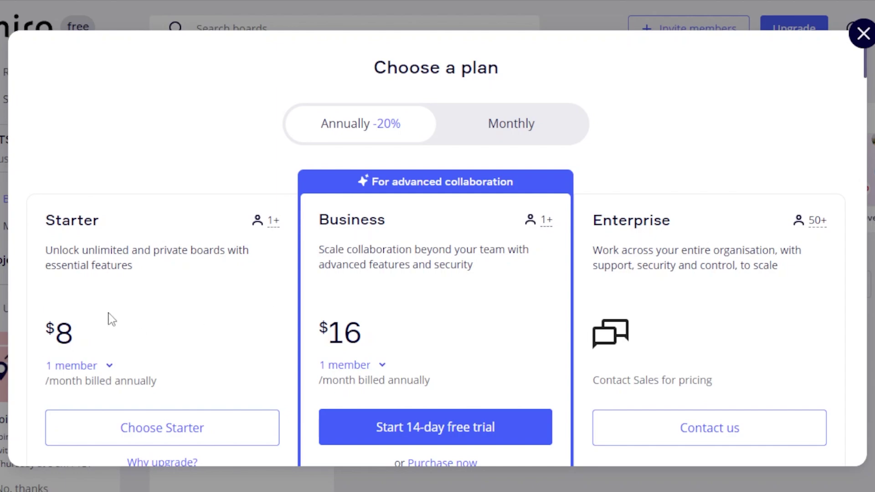
click(862, 31)
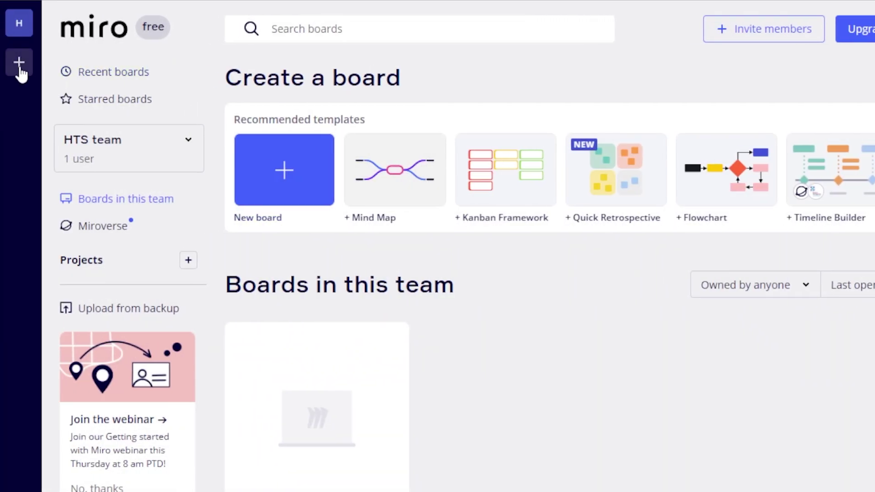
Look over the HTS team's management options and the form for inviting members, closing both without changes
click(162, 141)
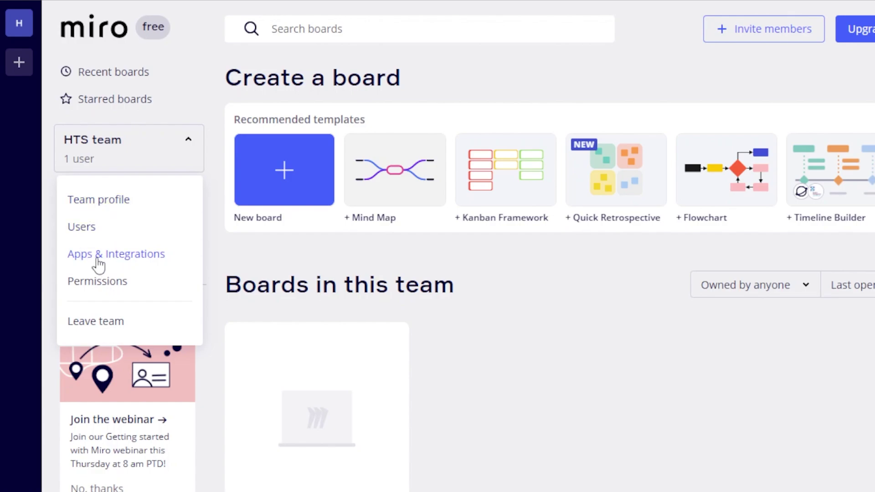
click(591, 93)
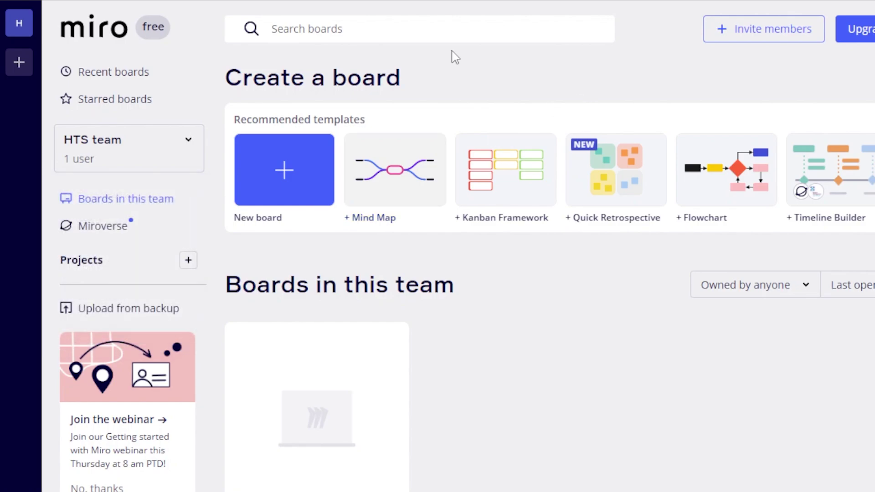
click(764, 30)
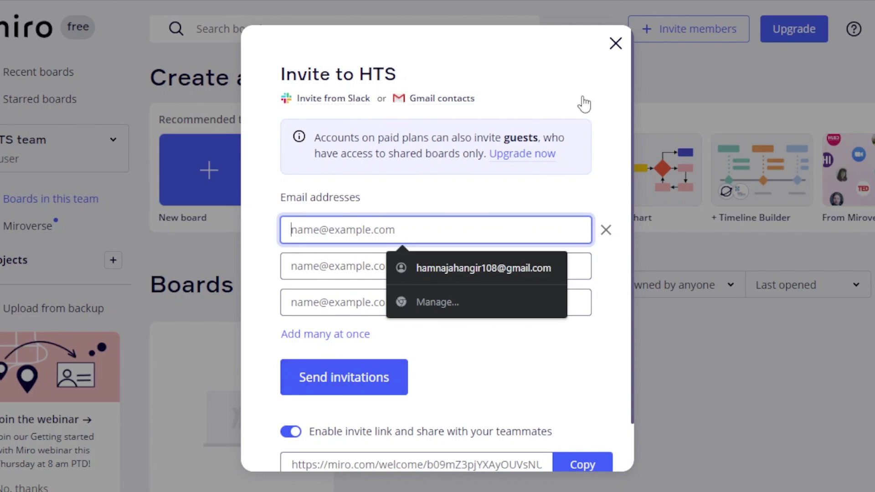
click(615, 43)
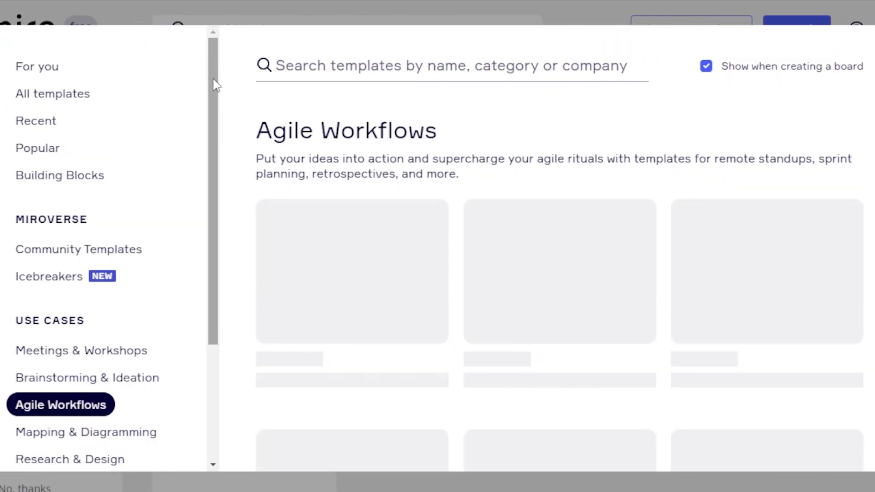
Browse the template categories and examine the templates offered under Agile Workflows
drag(217, 84, 211, 55)
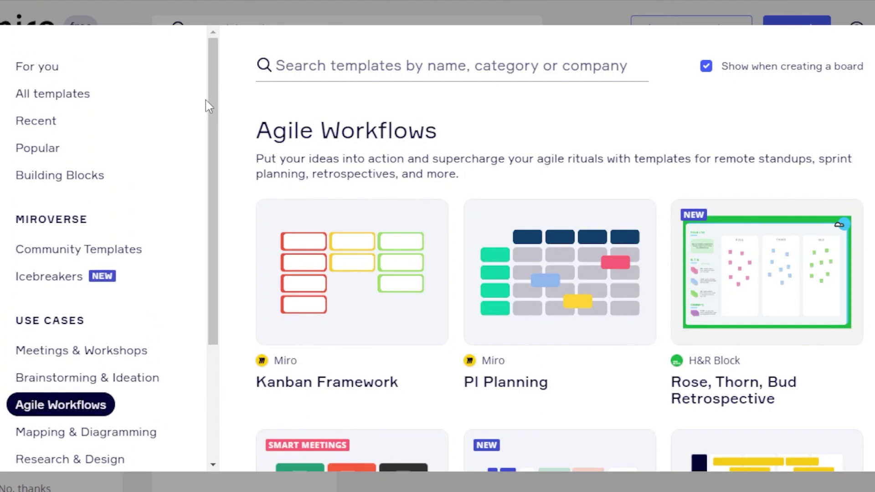
scroll(217, 173, down, 1)
scroll(217, 174, down, 3)
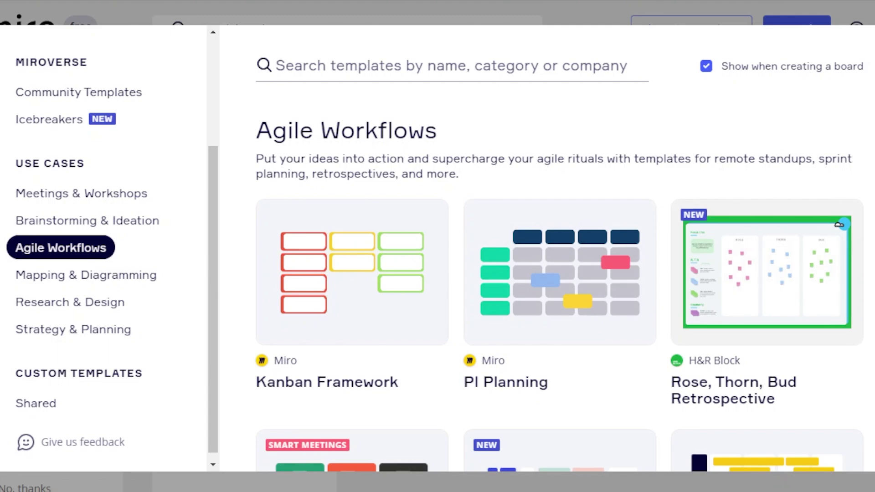
scroll(560, 273, down, 5)
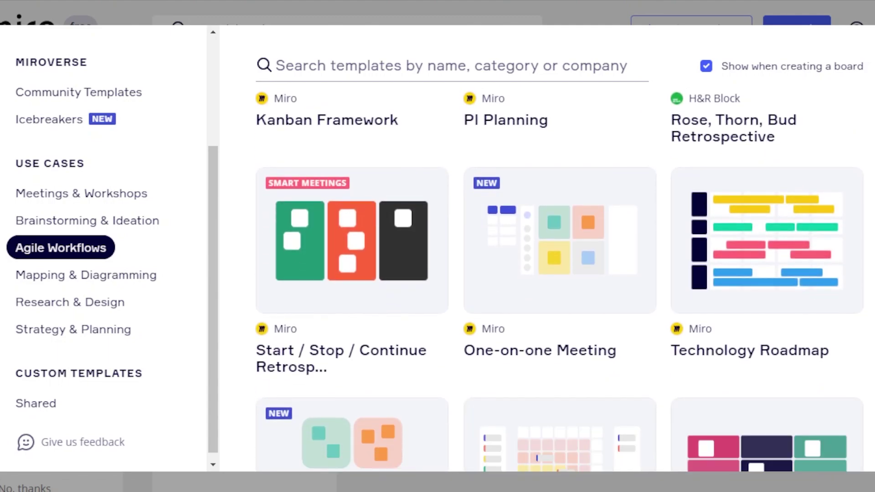
scroll(559, 273, down, 6)
scroll(559, 273, down, 6)
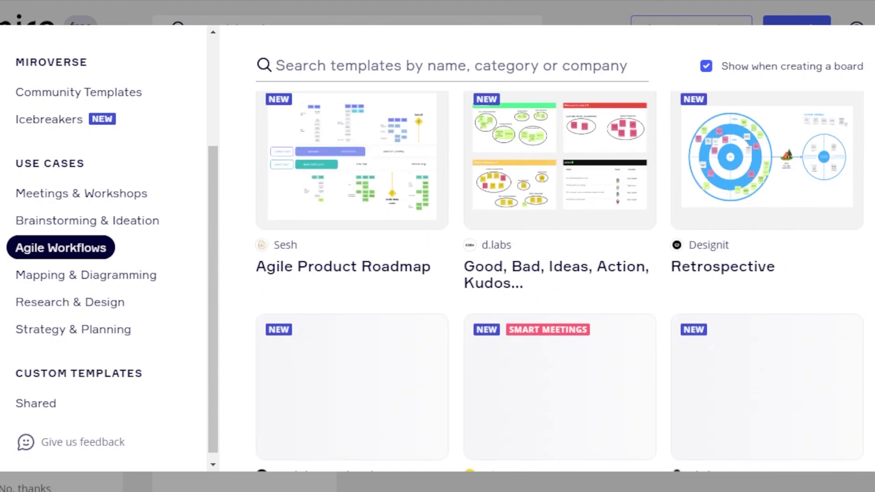
scroll(559, 273, up, 5)
scroll(559, 274, up, 2)
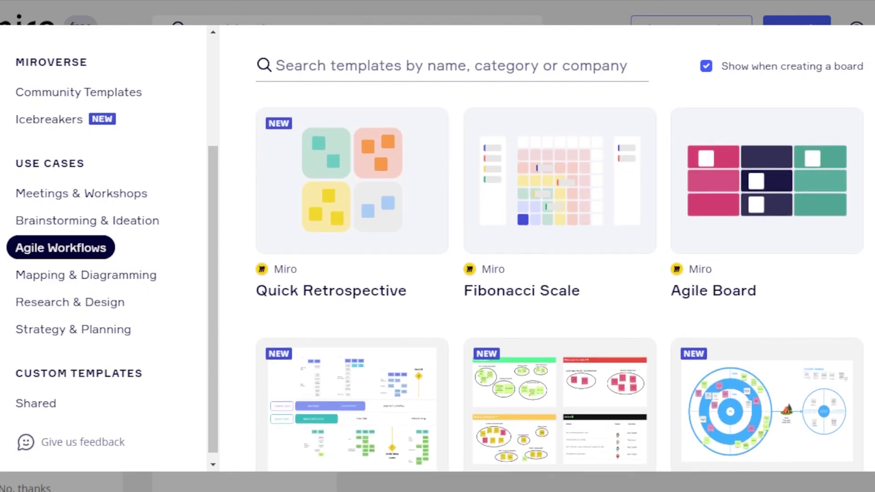
scroll(559, 274, down, 10)
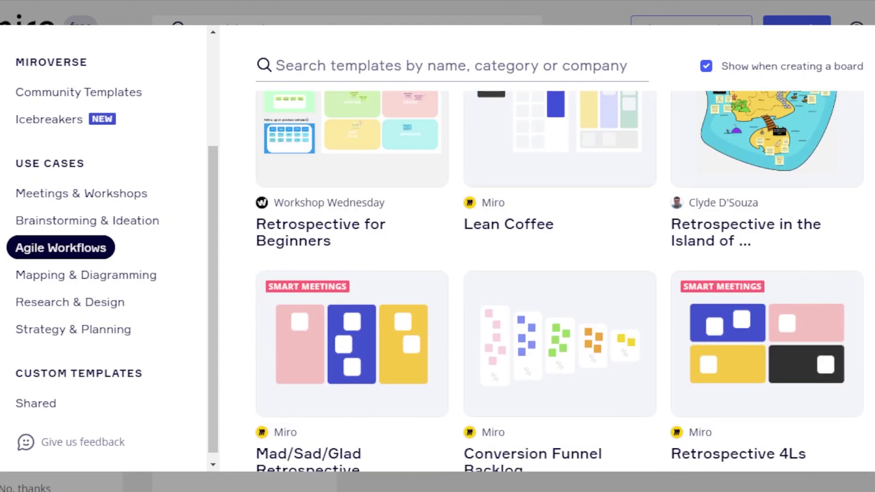
scroll(560, 273, down, 5)
scroll(560, 273, up, 10)
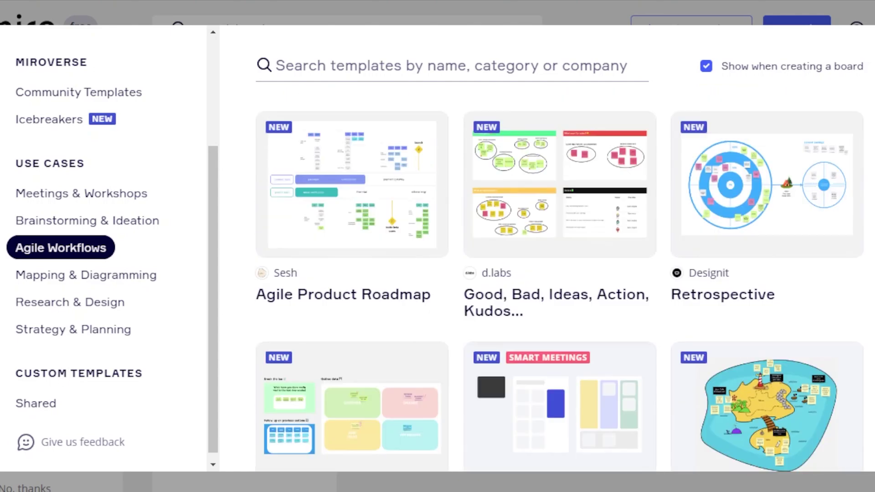
scroll(559, 273, up, 5)
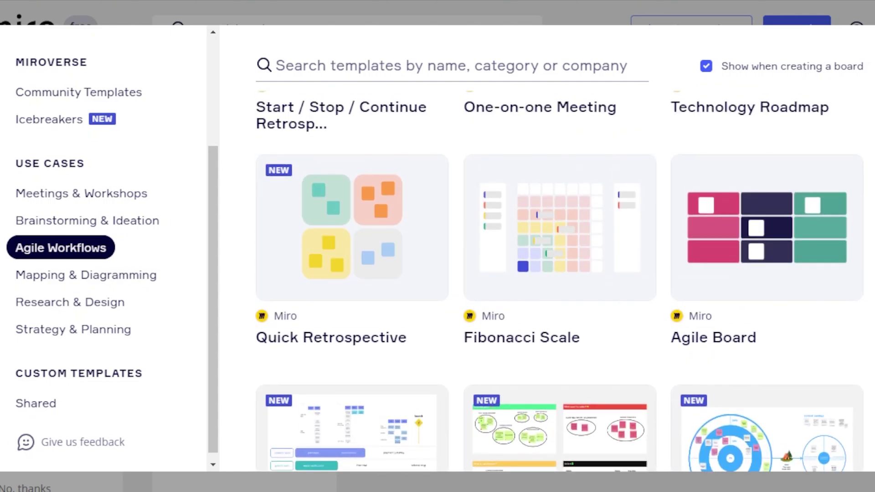
Create a new board from the Agile Board template in the Agile Workflows category
scroll(559, 273, up, 13)
scroll(560, 273, down, 11)
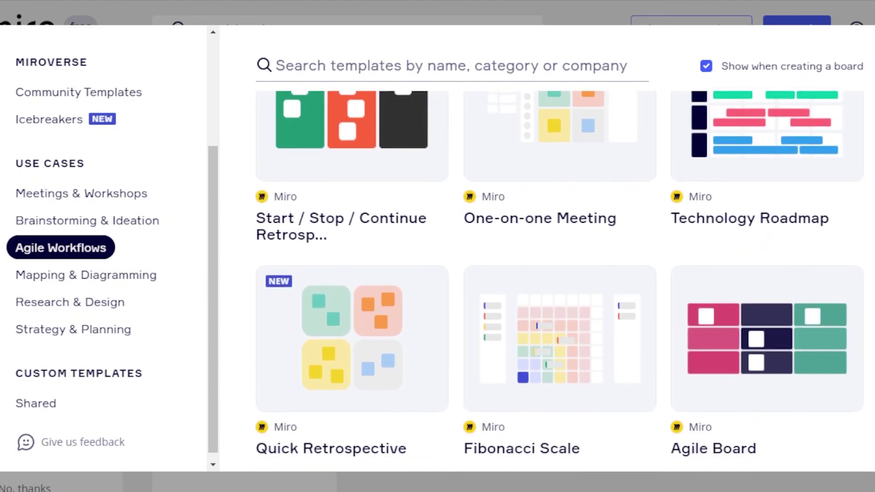
scroll(559, 273, down, 2)
mouse_move(781, 264)
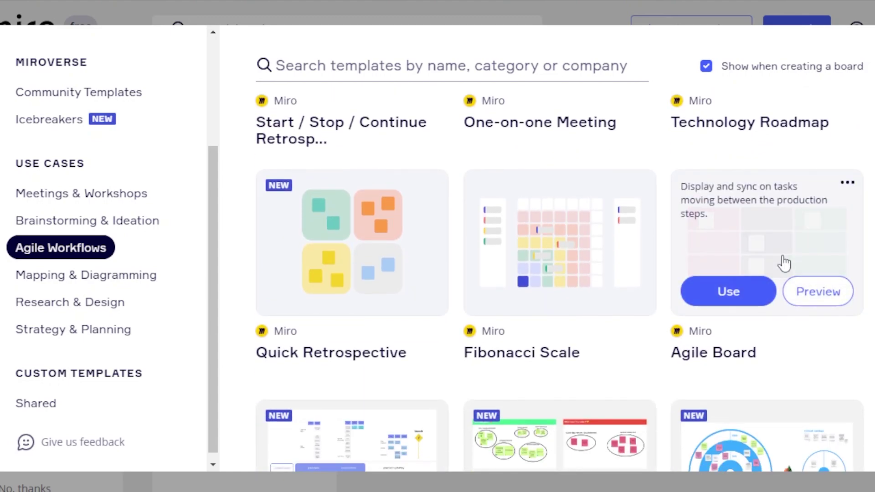
click(733, 294)
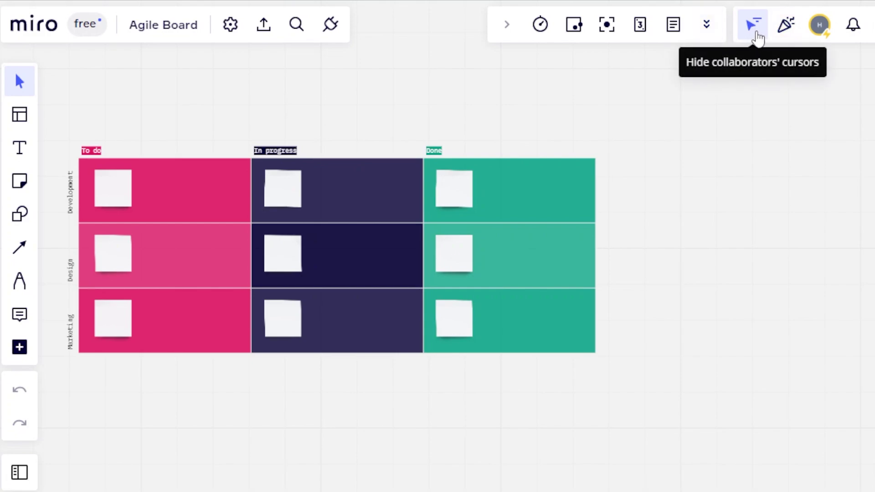
View the board's presentation options and close them without starting a presentation
click(872, 24)
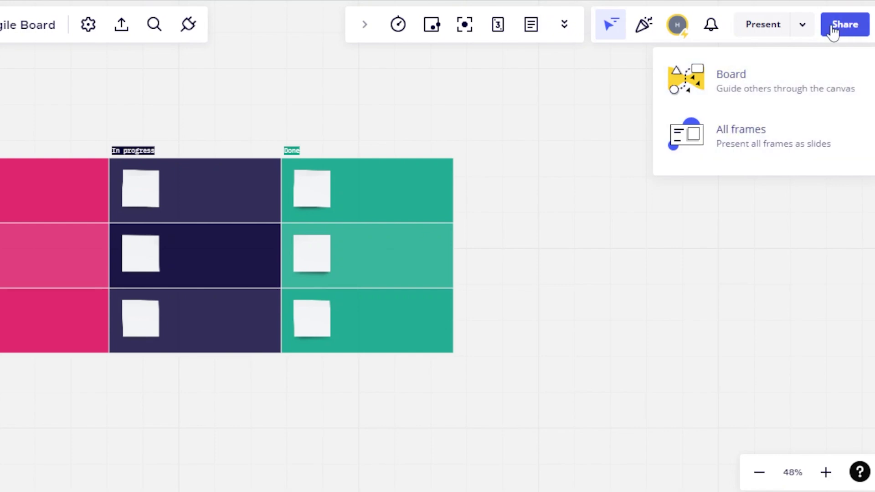
click(597, 120)
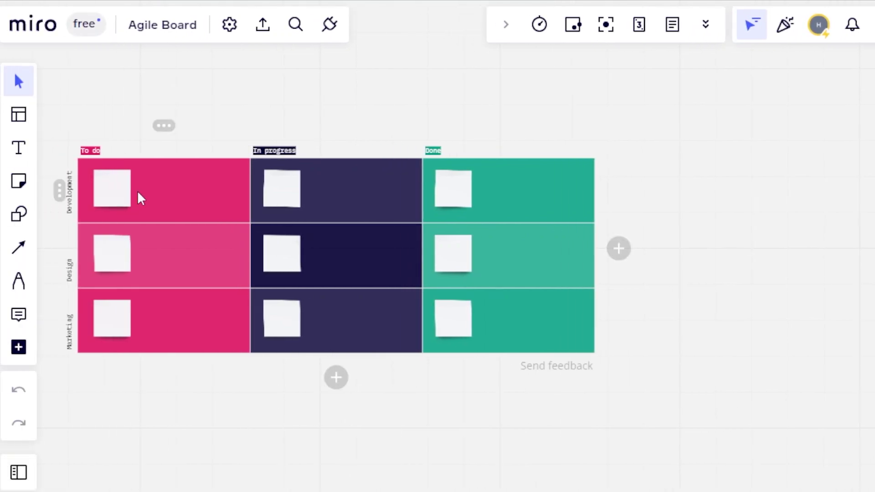
Enlarge the To do / In progress / Done grid proportionally and move it slightly down on the canvas
click(83, 152)
drag(596, 142, 734, 98)
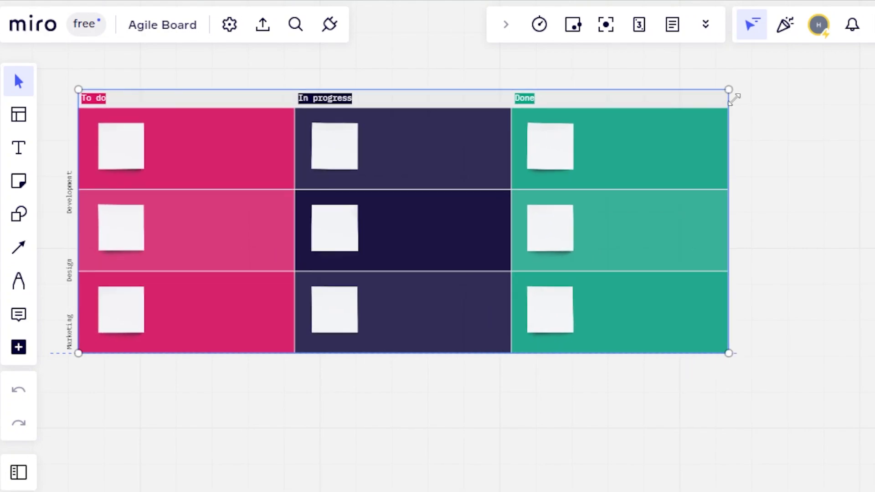
click(769, 162)
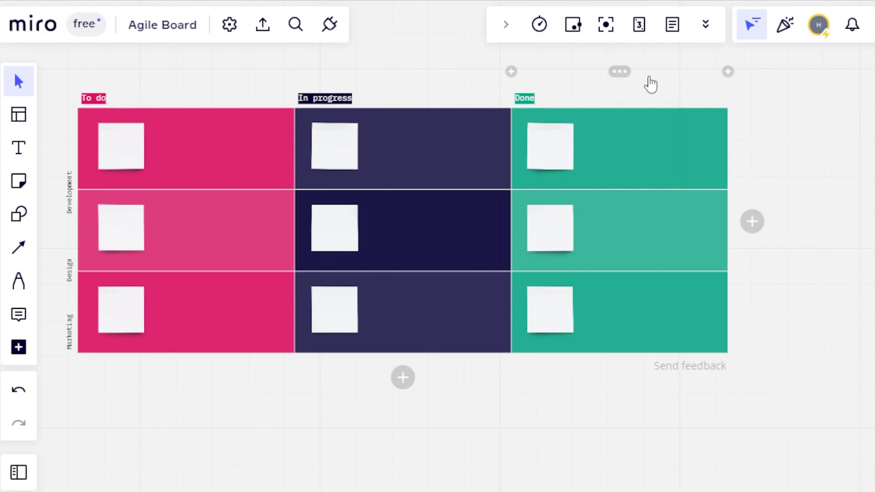
drag(649, 93, 655, 141)
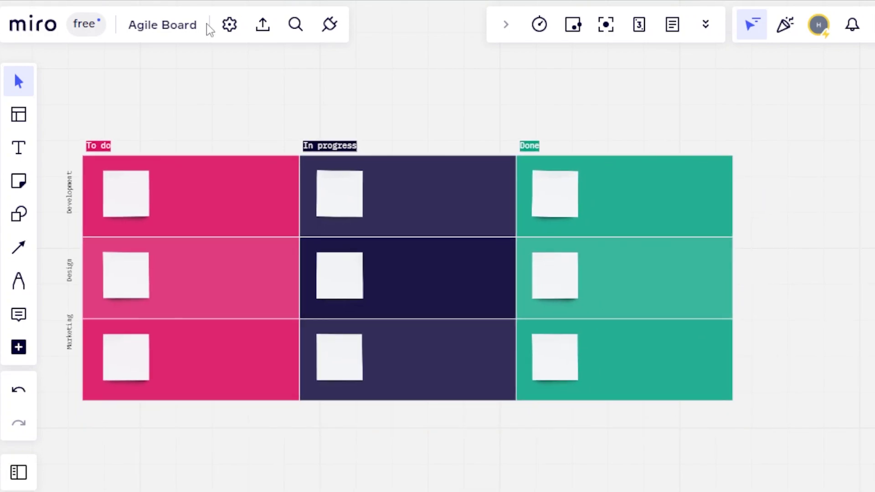
Add the text BOARD on the empty canvas above the grid, near the boundary between To do and In progress
click(19, 147)
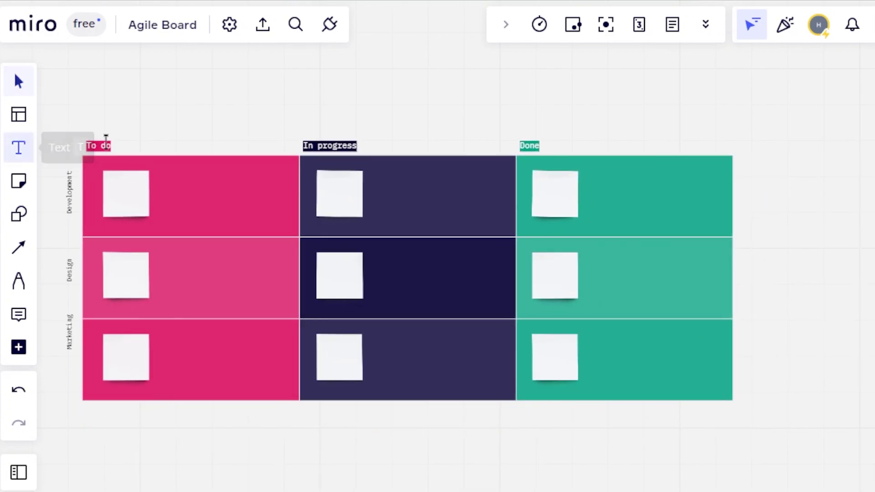
click(285, 106)
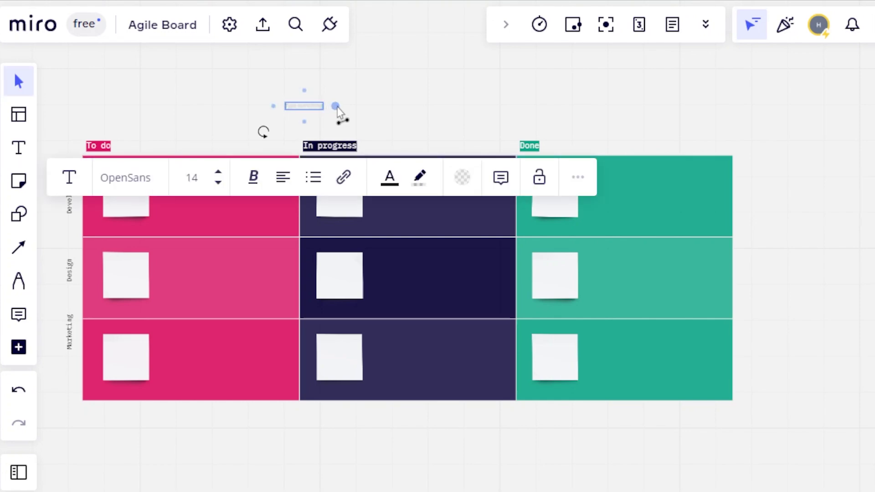
text(BOARD)
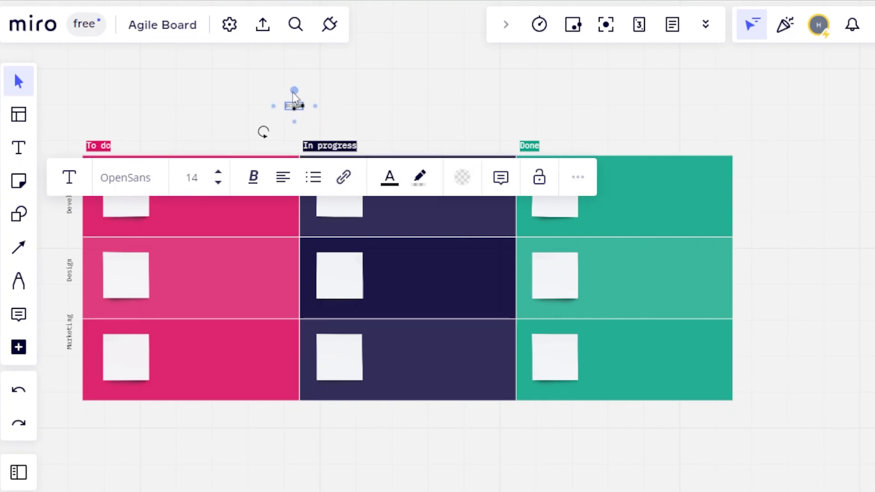
click(301, 119)
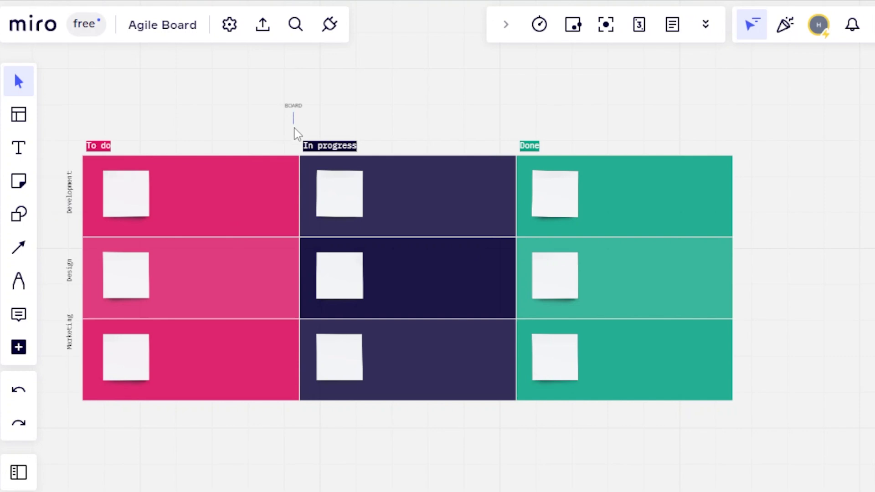
click(293, 106)
click(390, 107)
Add the text TASK 1 at font size 64 beside the sticky note in the Development row of To do
click(136, 211)
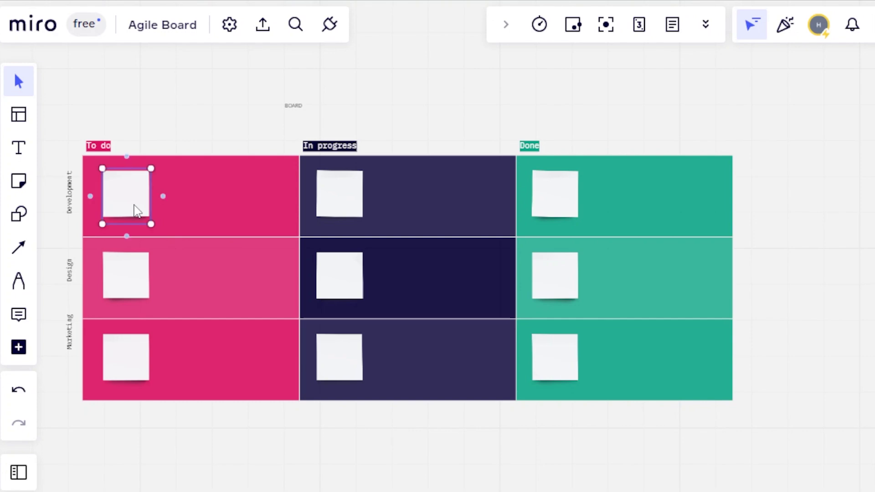
click(188, 203)
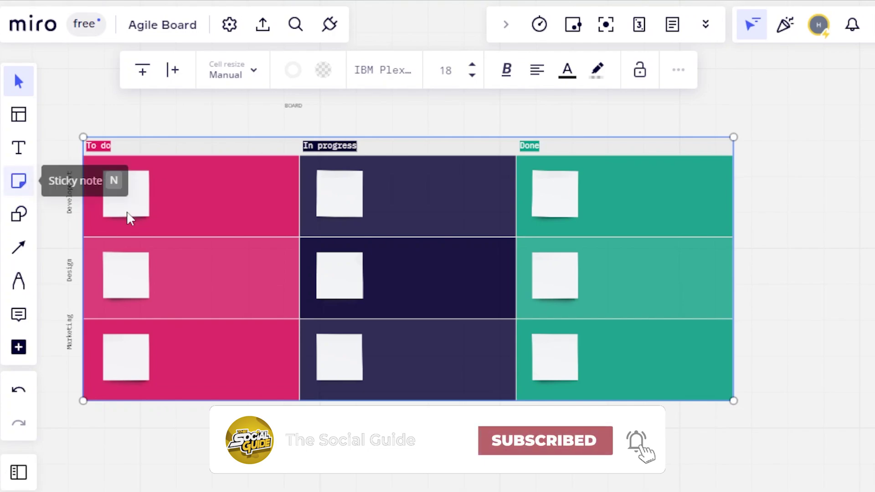
click(18, 147)
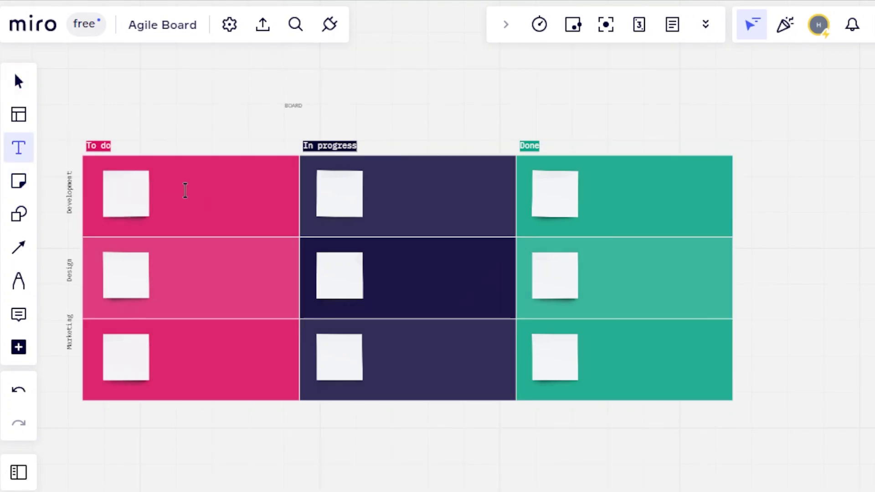
click(185, 190)
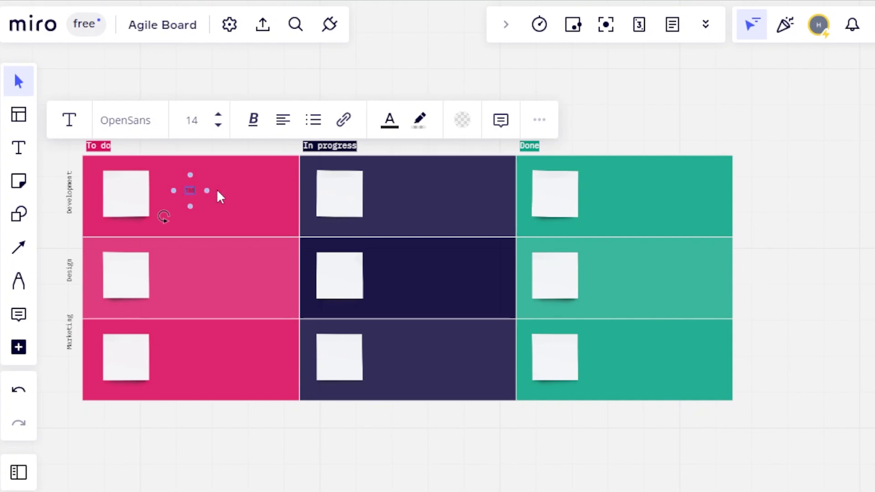
key(Escape)
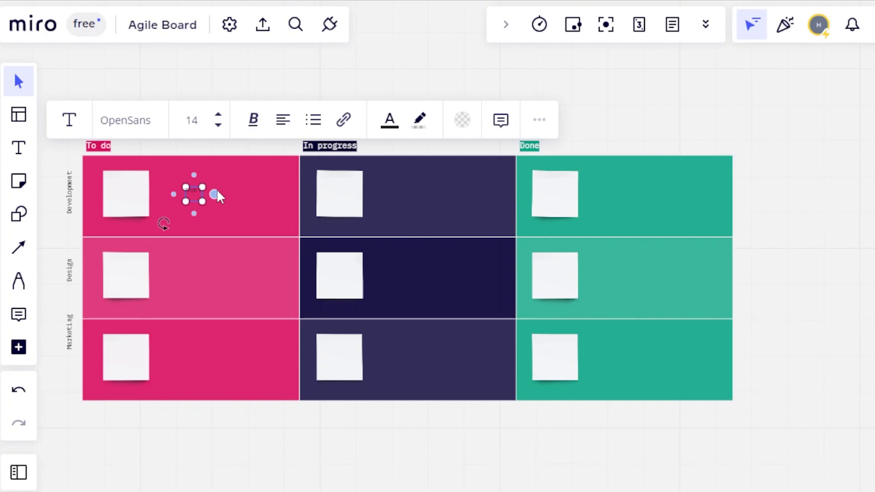
click(196, 121)
text(64)
key(Return)
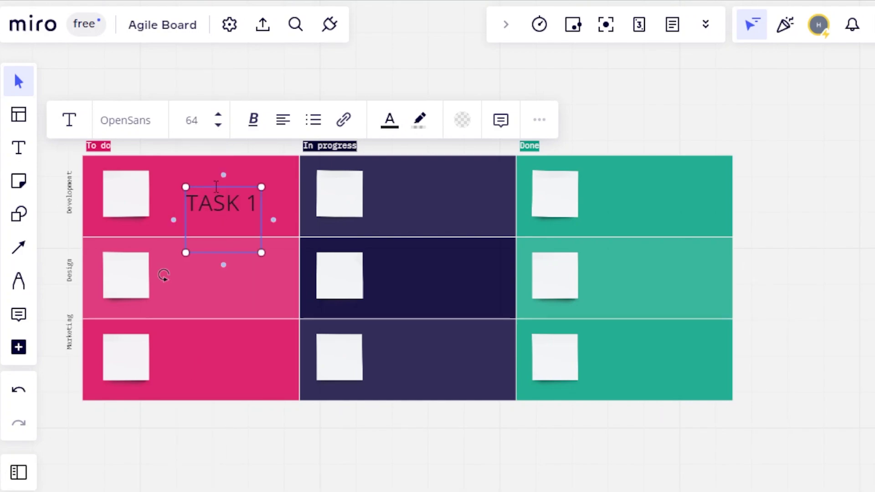
mouse_move(213, 184)
mouse_down()
mouse_move(199, 173)
mouse_move(209, 182)
mouse_up()
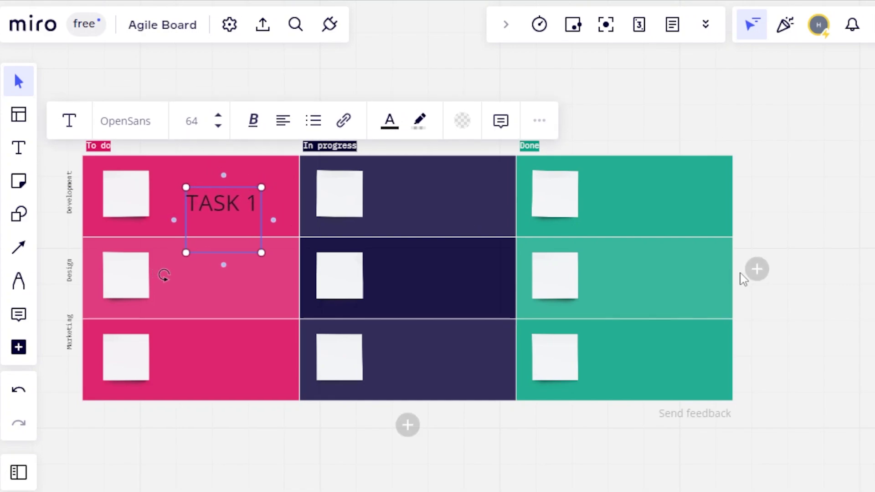
Add the text TASK 2 beside the sticky note in the Design row of To do
click(219, 268)
click(218, 267)
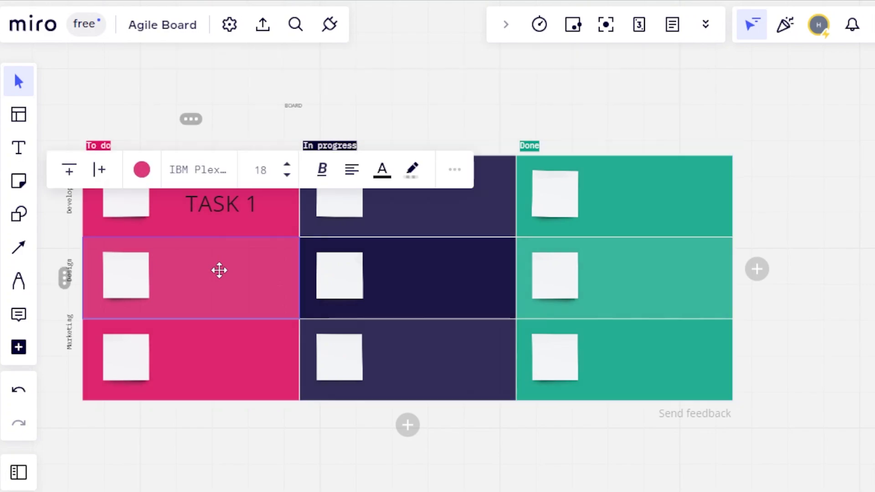
click(18, 147)
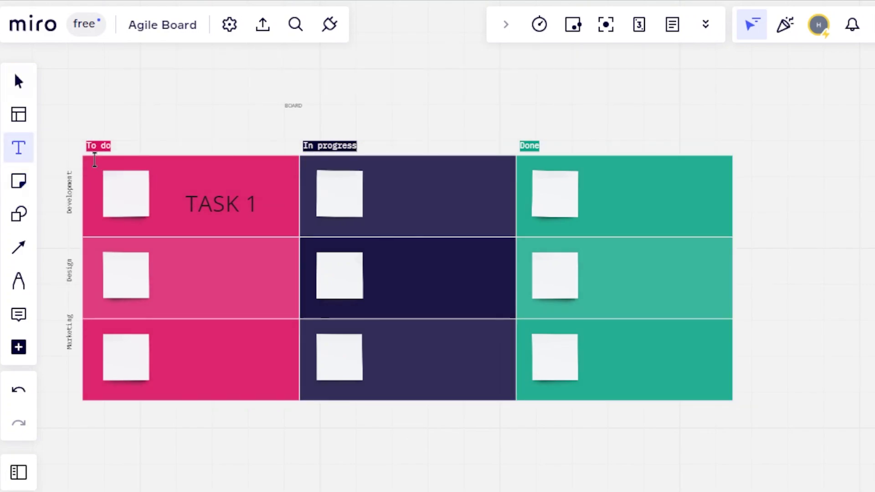
click(204, 264)
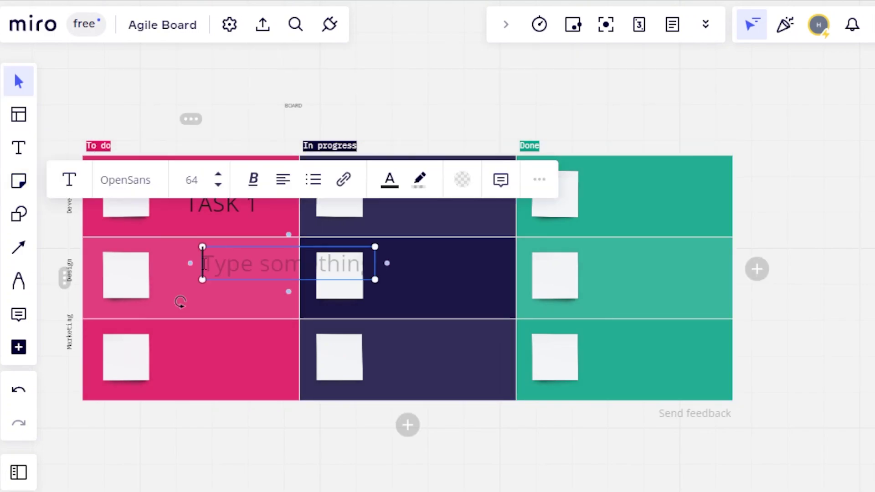
text(TAS)
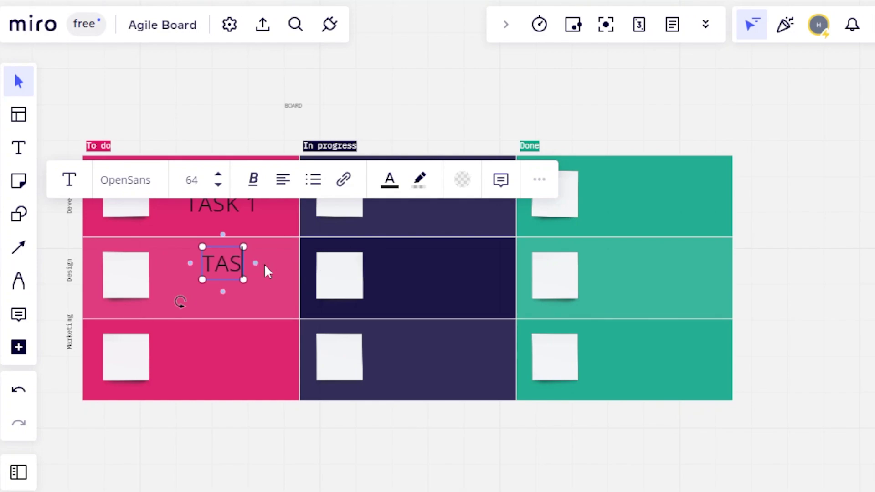
text(K 2)
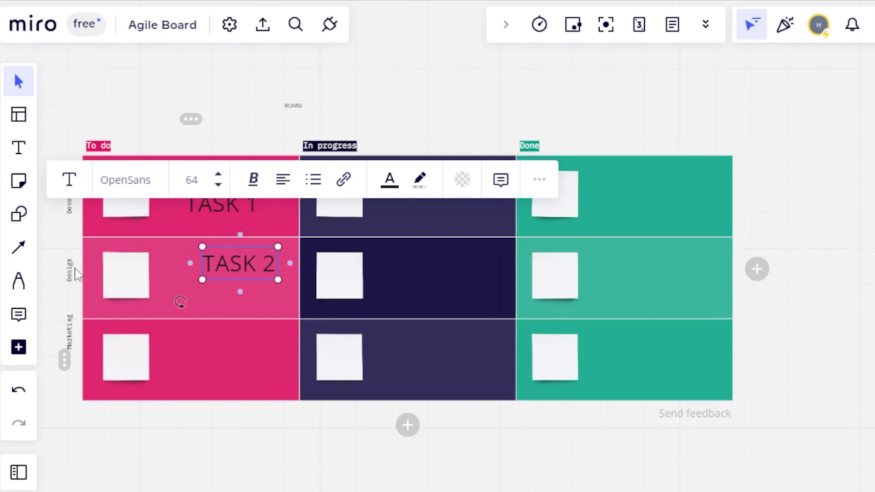
Add the text TASK 3 beside the sticky note in the Marketing row of To do
click(201, 362)
click(19, 146)
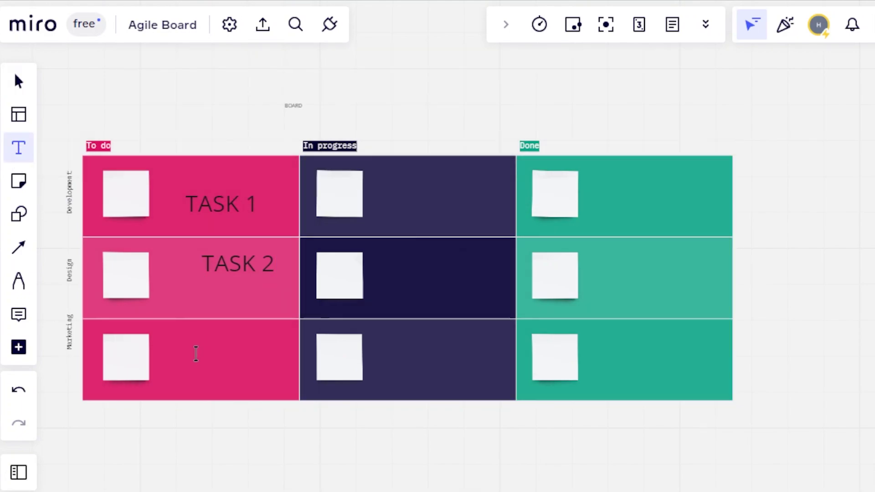
click(194, 358)
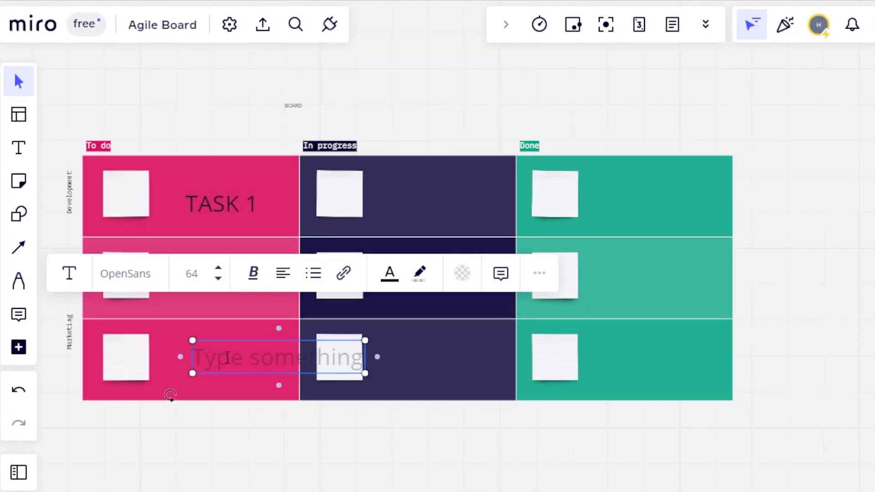
text(TASK 3)
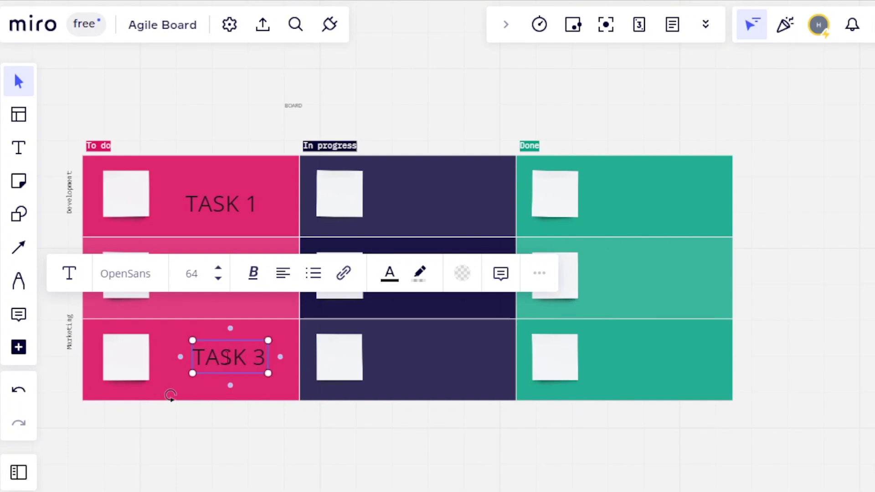
key(Return)
key(Escape)
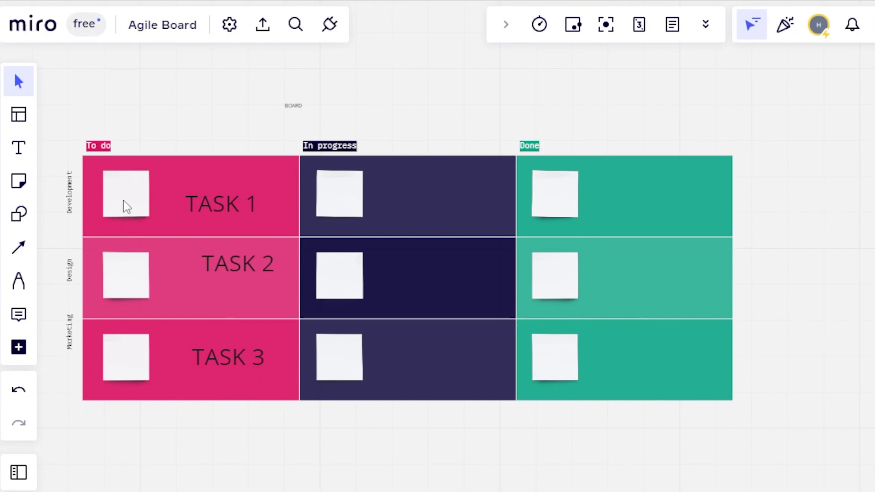
Move TASK 2 so it lines up beneath TASK 1, and shrink the whole grid slightly with its contents
drag(218, 263, 204, 277)
click(428, 413)
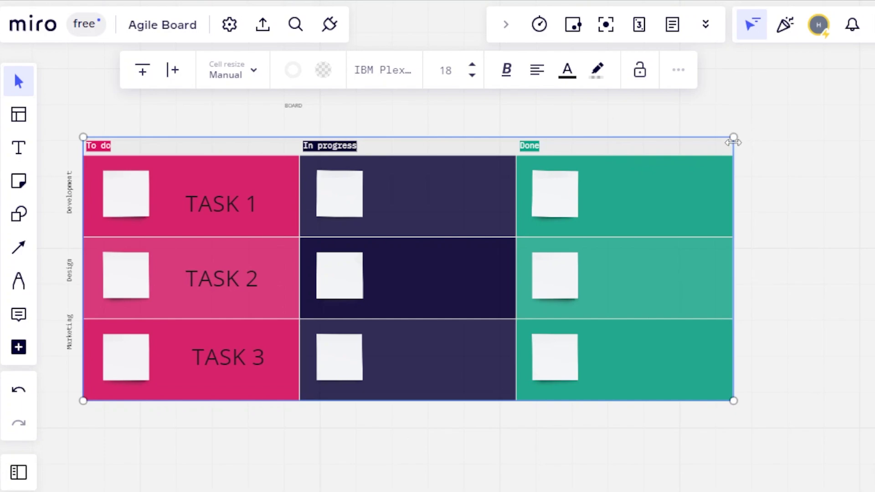
drag(731, 138, 726, 140)
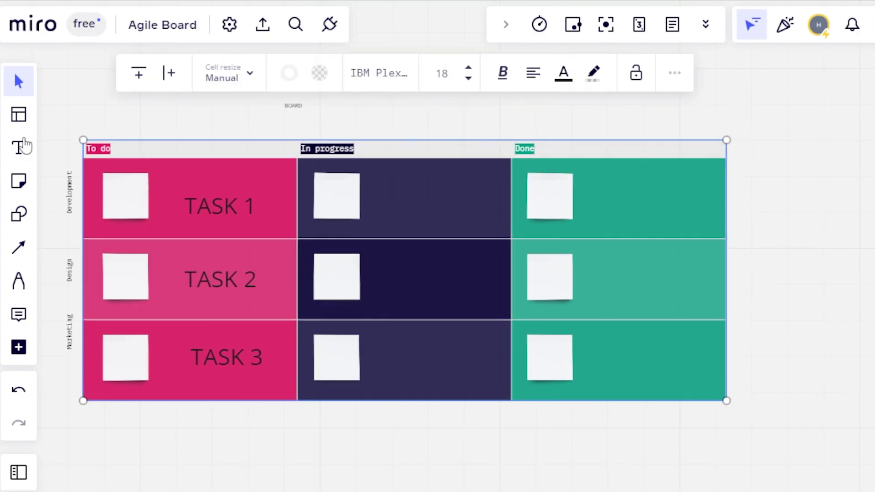
Place a light yellow sticky note to the right of the grid and enlarge it to about two grid rows high
click(20, 187)
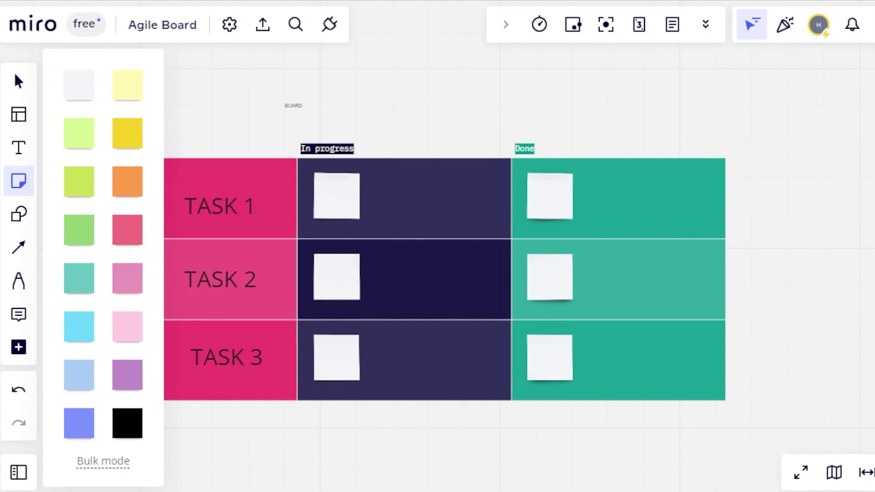
scroll(508, 248, down, 5)
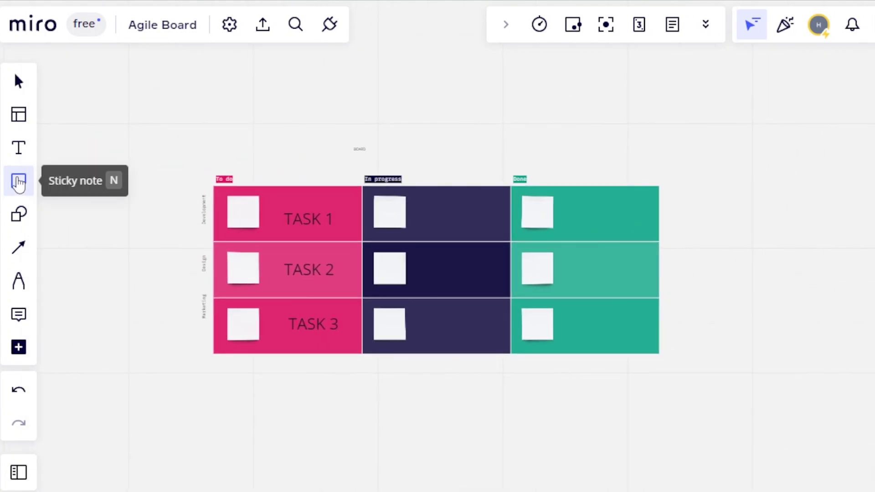
click(770, 154)
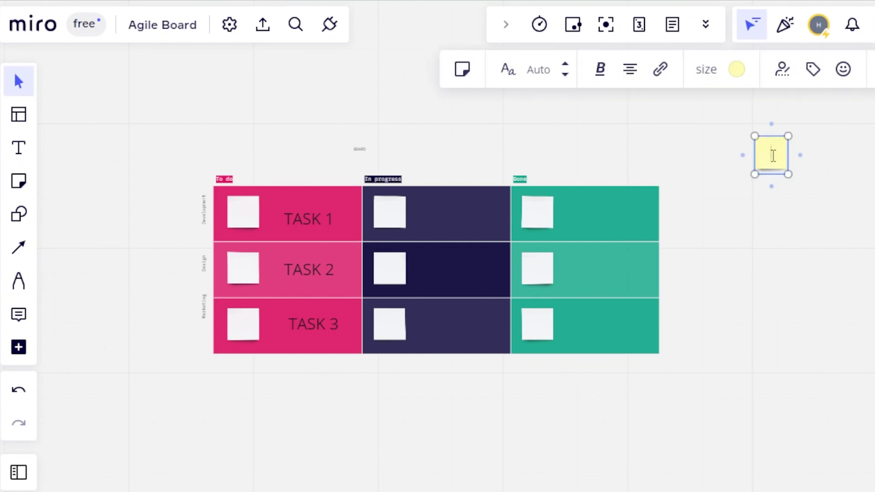
drag(788, 174, 874, 244)
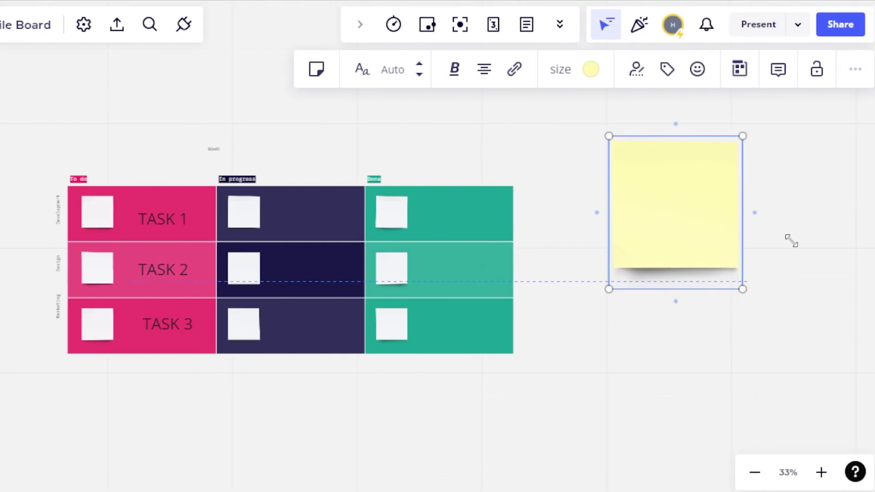
click(703, 299)
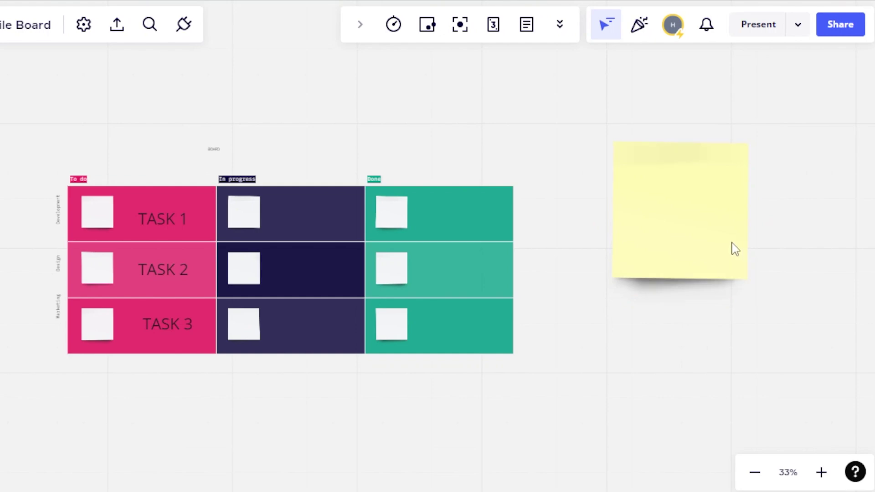
click(732, 248)
drag(753, 300, 738, 285)
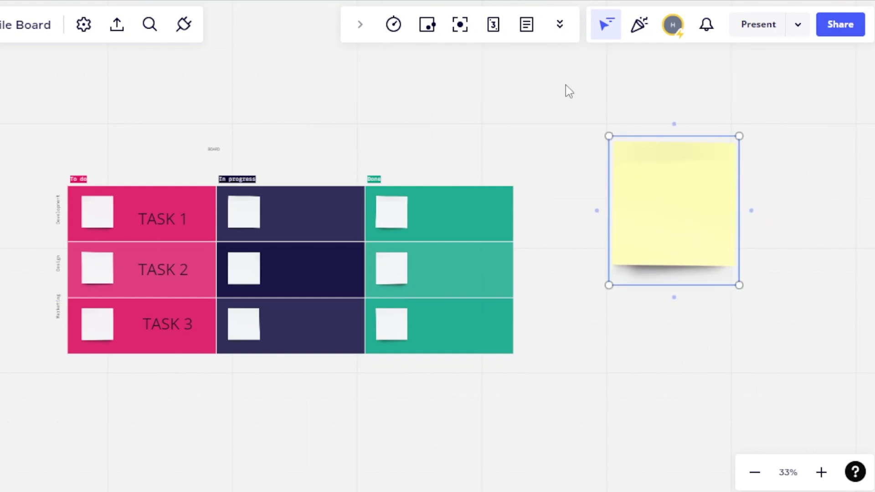
Change the large sticky note's colour to light green and deselect it
click(592, 69)
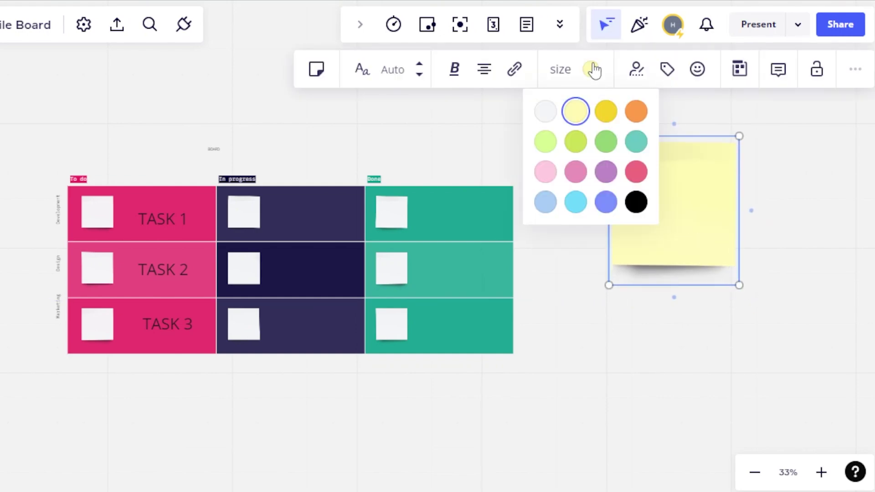
click(545, 138)
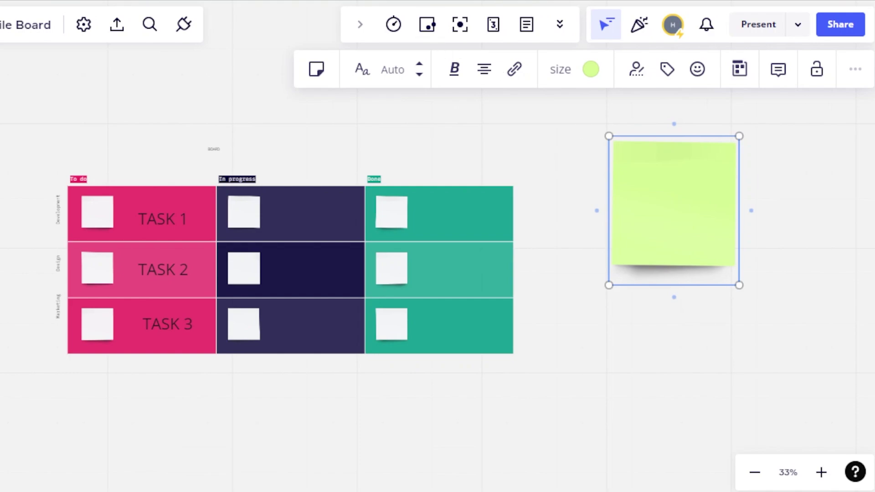
click(328, 155)
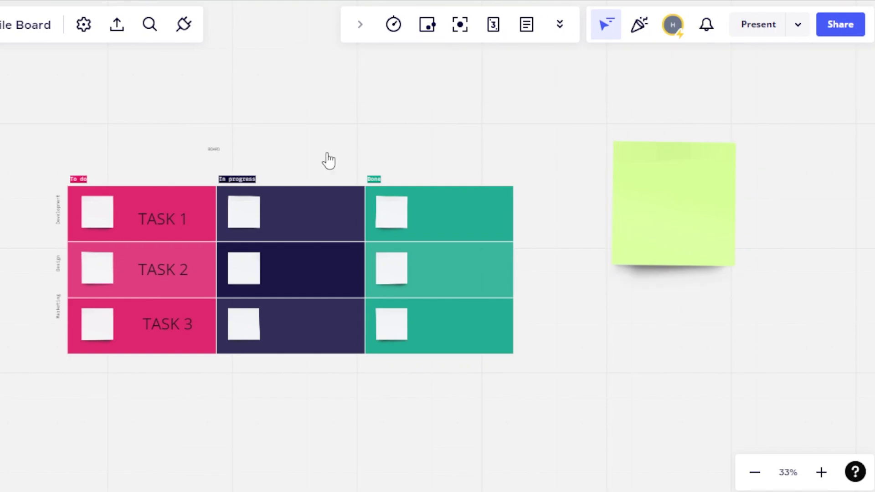
Add the text NEW STRATEGY on the green sticky note and centre it near the note's upper edge
click(654, 185)
text(NEW STRATEGY)
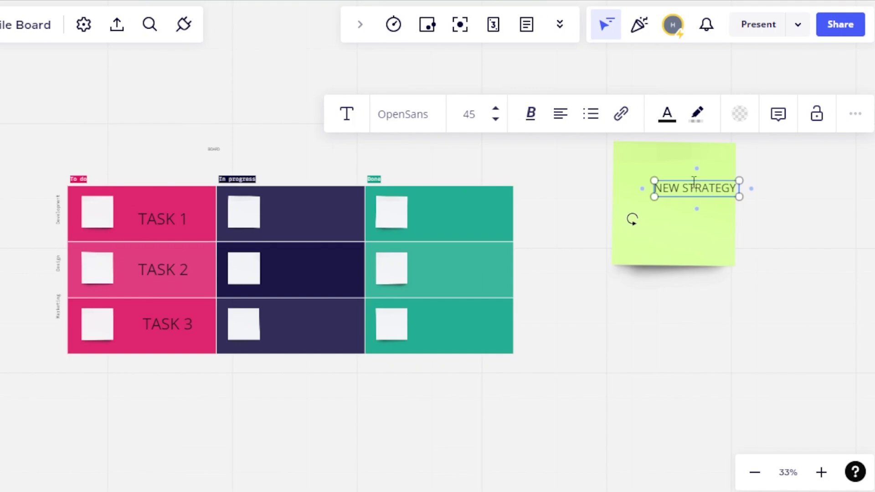
drag(693, 181, 671, 169)
click(666, 239)
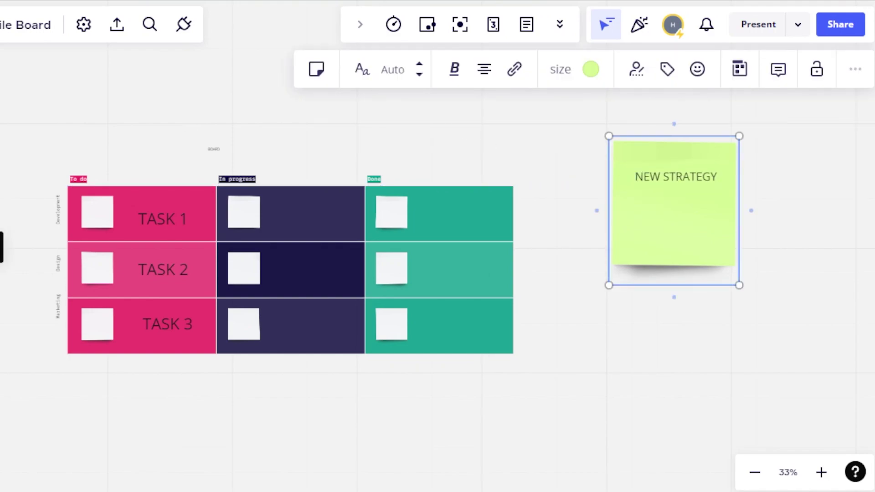
key(Escape)
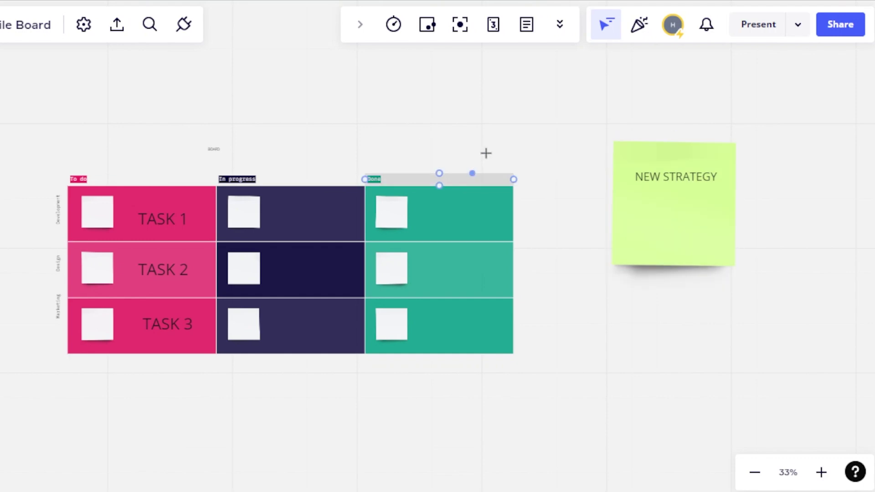
Draw a curved connection line from the top of the Done header cell towards the NEW STRATEGY sticky note
drag(472, 173, 600, 168)
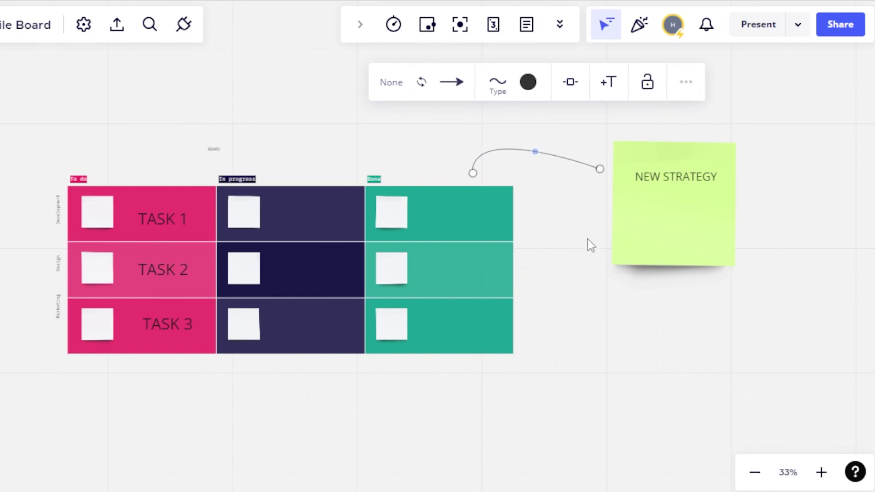
Add a slightly reduced orange sticky note with the text NEW PLAN, overlapping the lower-right corner of the green NEW STRATEGY note
click(588, 240)
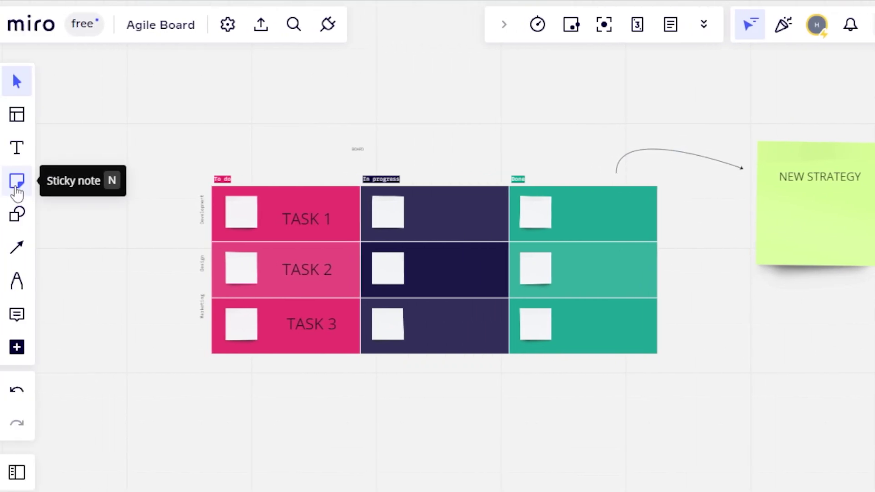
click(17, 181)
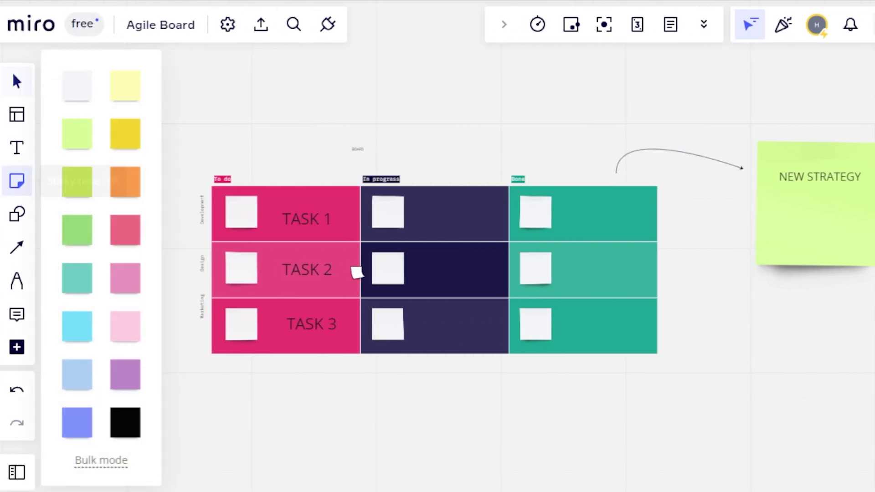
click(132, 185)
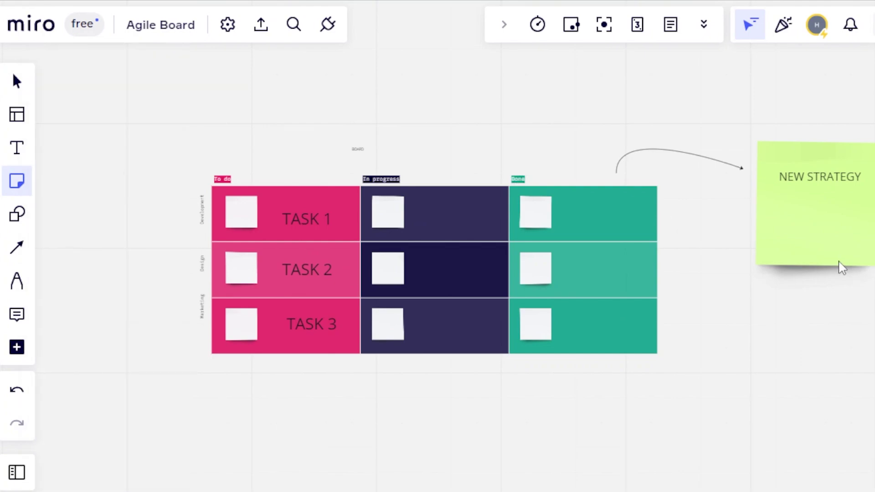
click(833, 299)
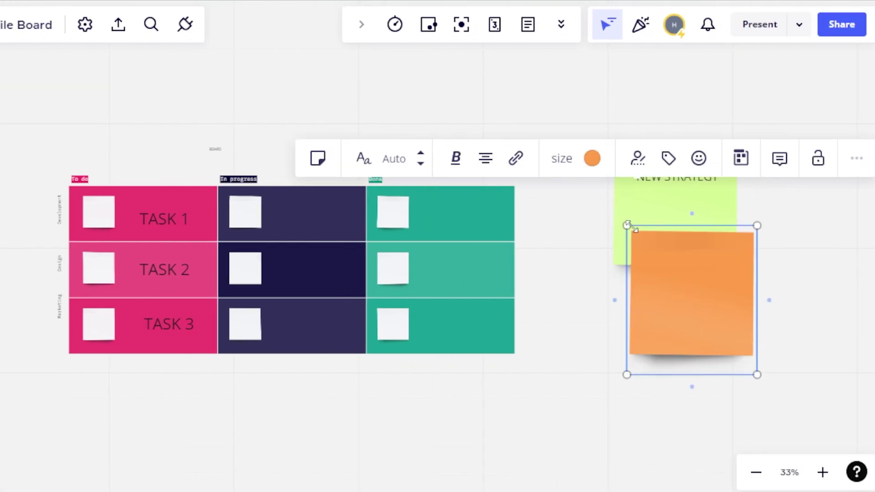
drag(626, 224, 646, 247)
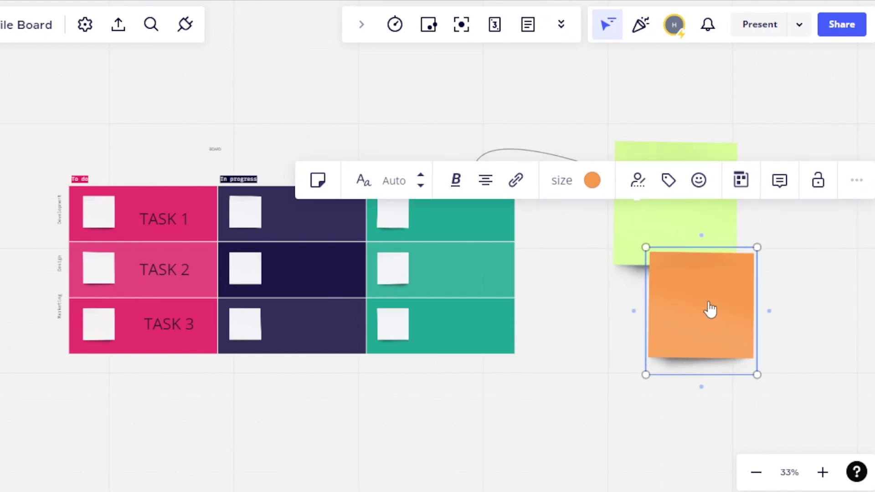
click(525, 252)
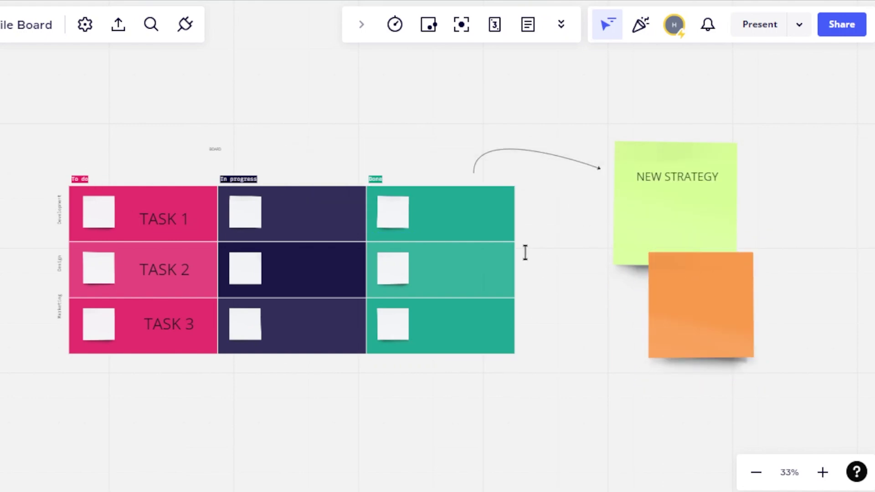
click(693, 277)
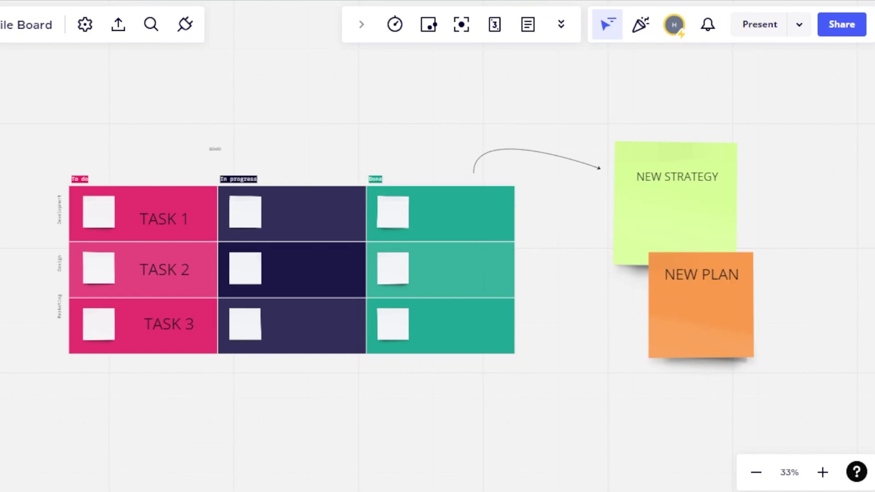
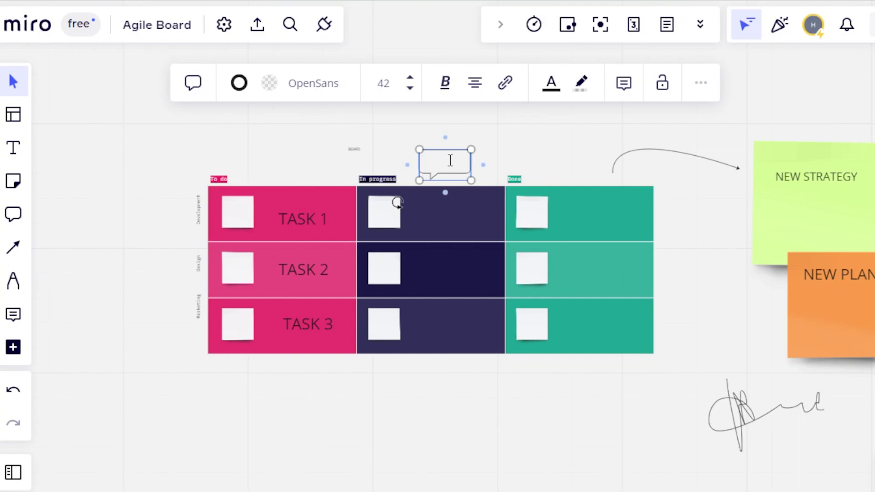
Enter the text "This is passed" in the speech bubble above the In progress column
text(This is pasted)
drag(451, 161, 451, 165)
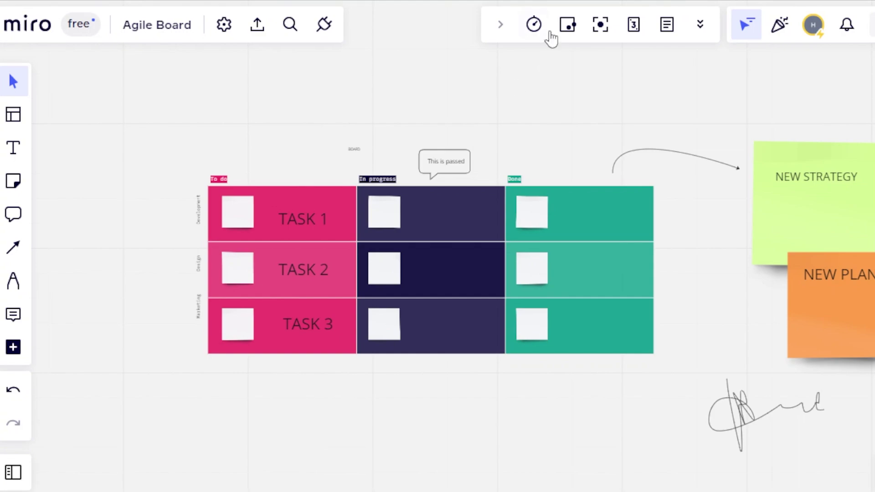
Look at the timer and voting features, closing the upgrade offer each time
click(534, 23)
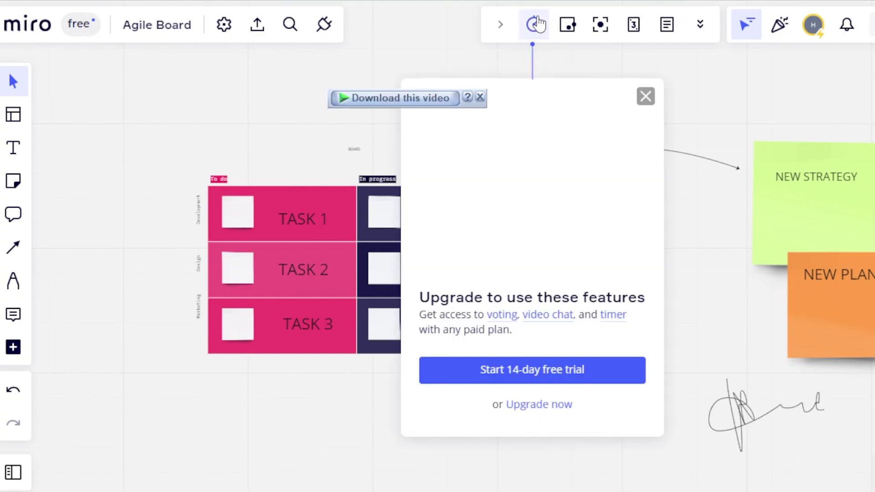
click(646, 97)
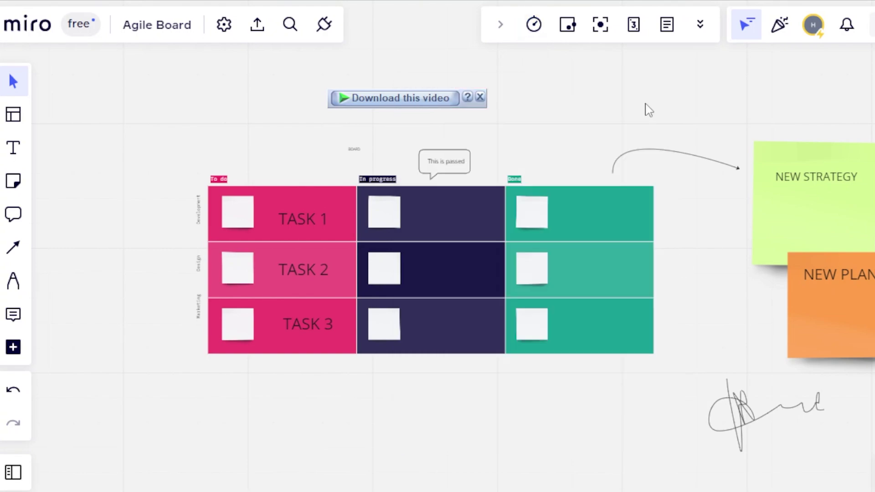
click(573, 34)
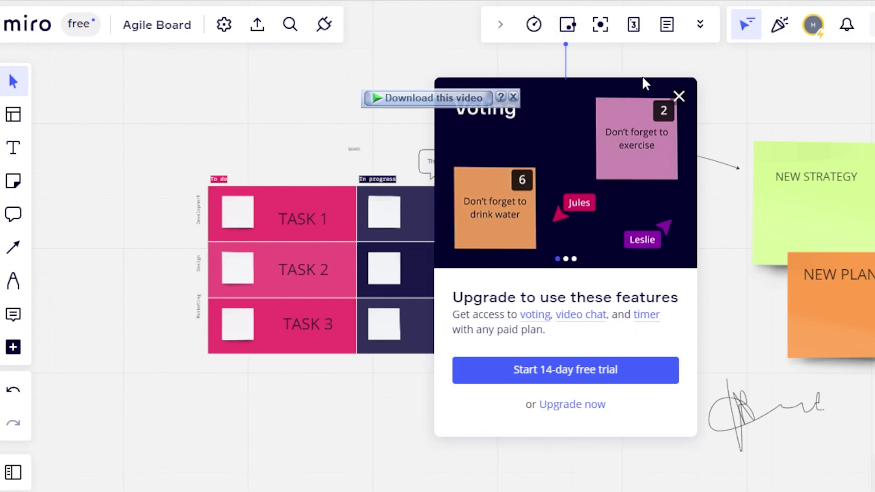
click(678, 98)
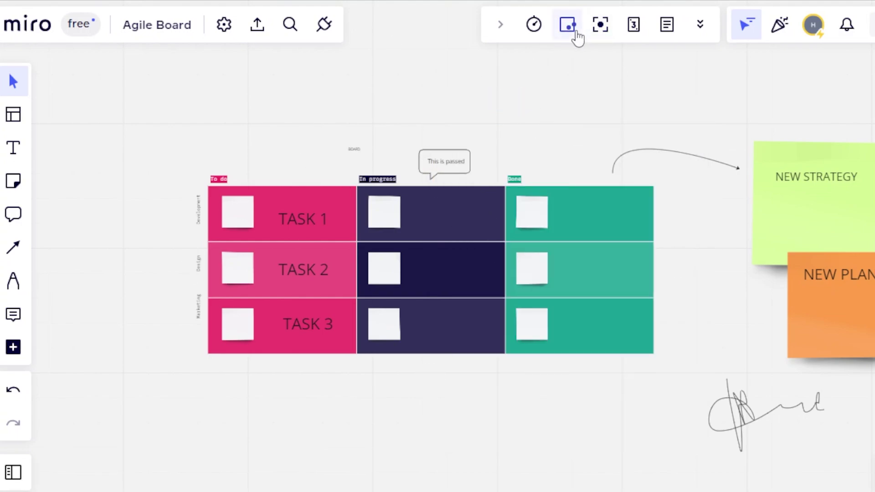
Add the Stickers and Emojis app to the board's creation tools and open its library
click(14, 348)
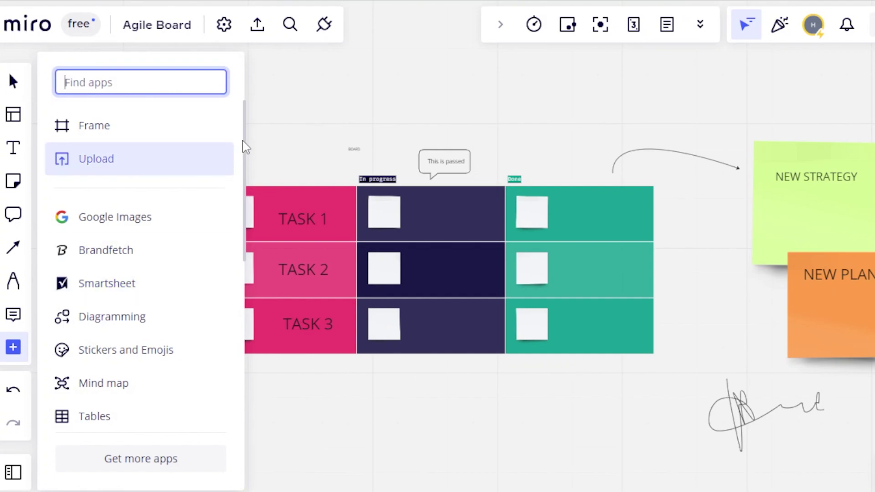
click(171, 352)
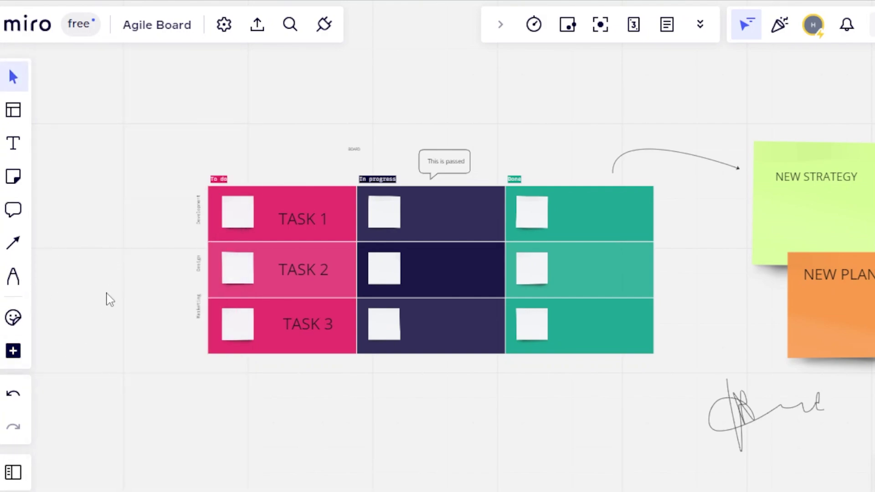
click(11, 319)
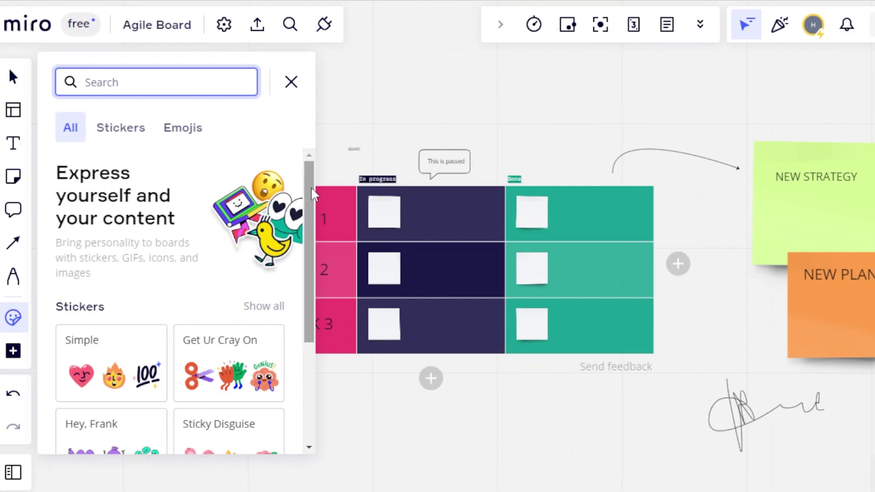
Place a thumbs-up emoji in the Done column's cell of the TASK 1 row, beside the white sticky note
scroll(305, 258, down, 3)
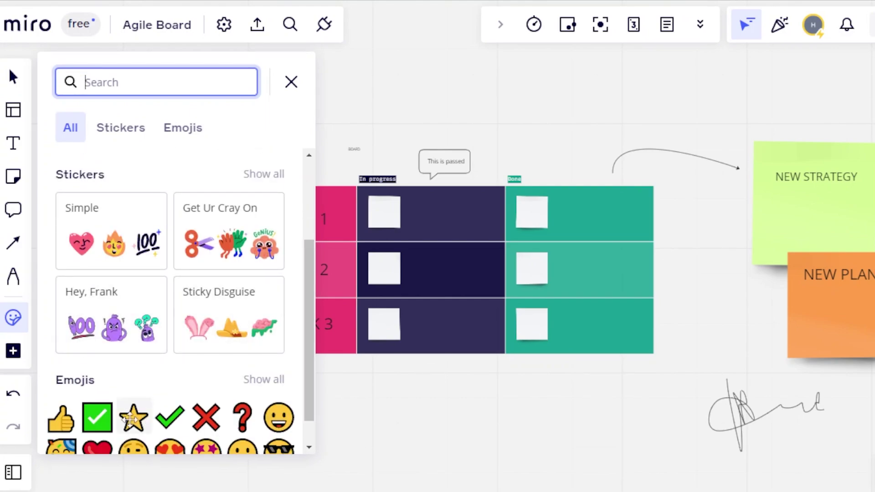
drag(64, 421, 450, 296)
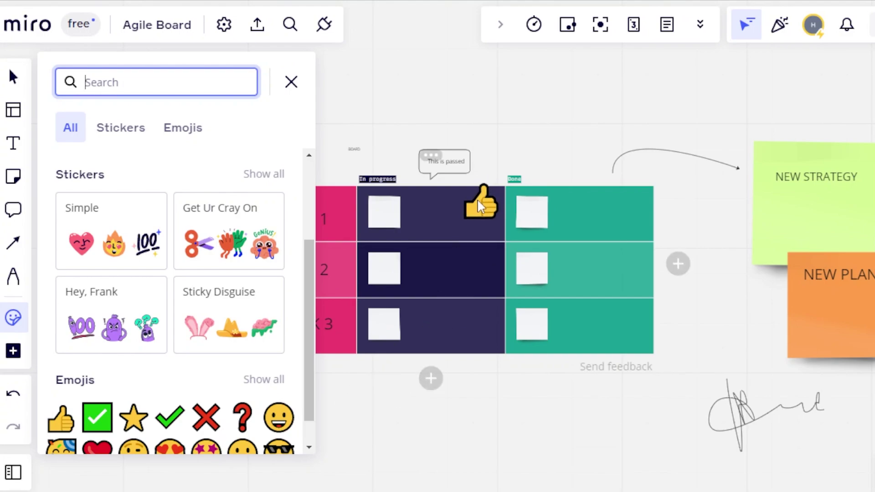
drag(478, 205, 608, 212)
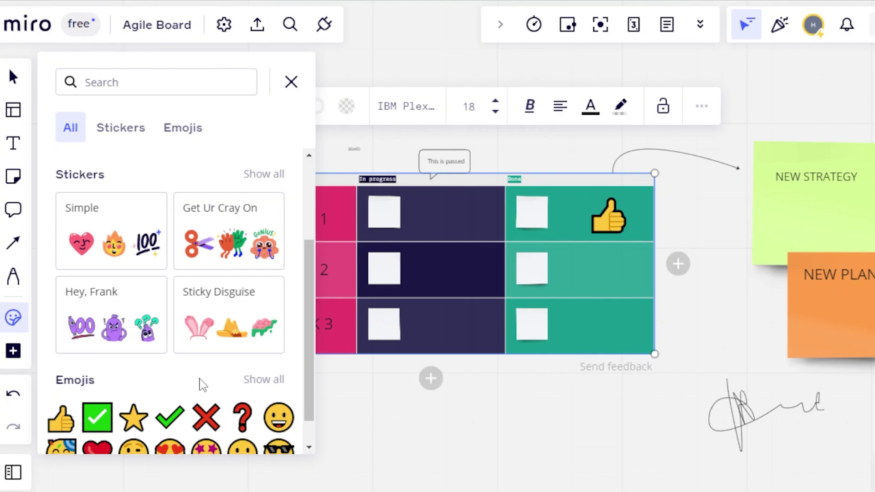
Place green check mark emojis on the In progress sticky notes of the TASK 1 and TASK 2 rows, and close the emoji library
drag(170, 418, 463, 310)
drag(390, 308, 380, 215)
click(380, 214)
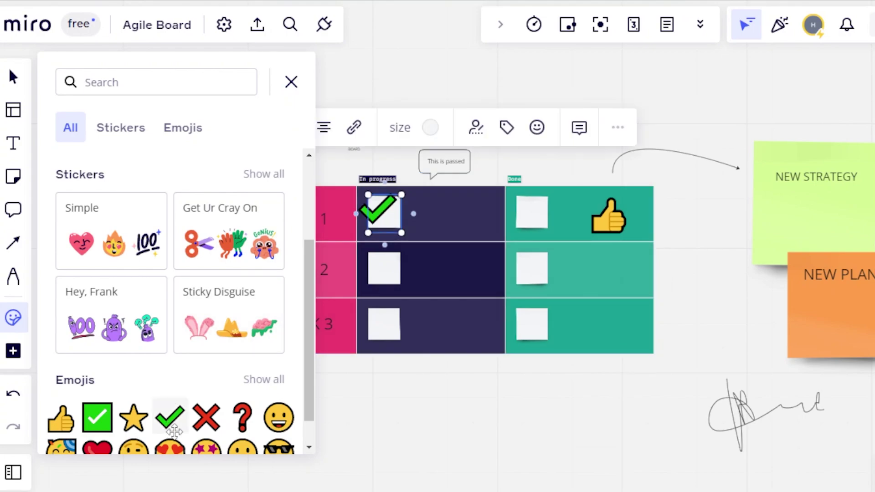
drag(342, 338, 381, 274)
drag(169, 416, 382, 324)
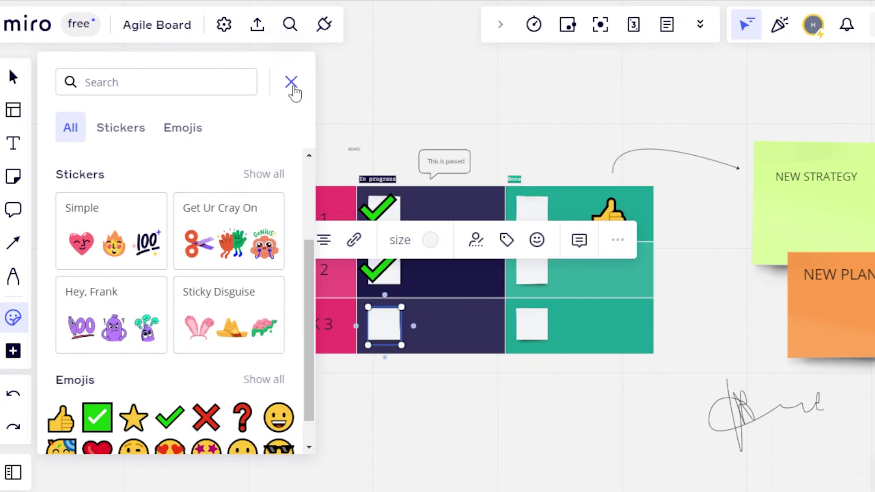
click(292, 84)
click(490, 82)
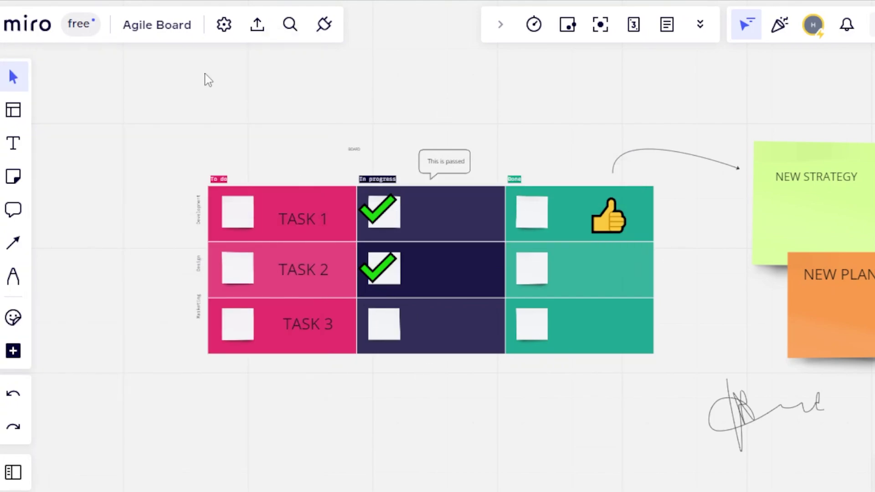
Review the board's export options and the list of installed team apps, and return to the board
click(263, 32)
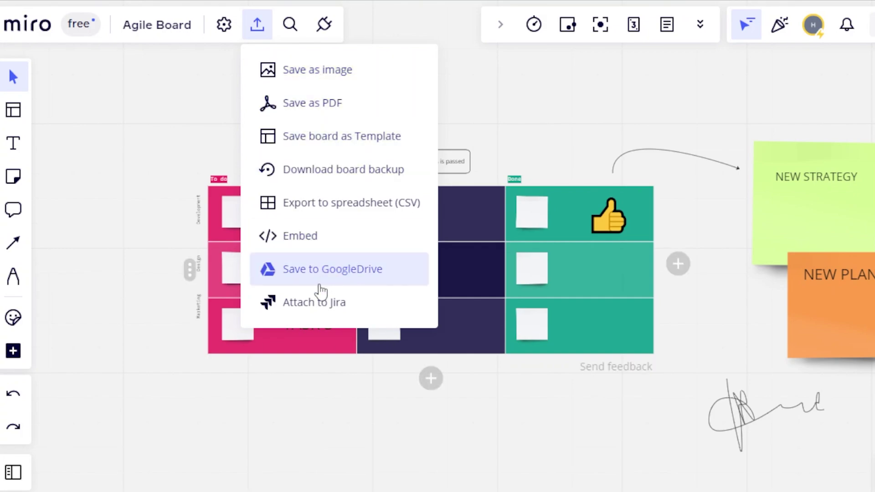
click(324, 27)
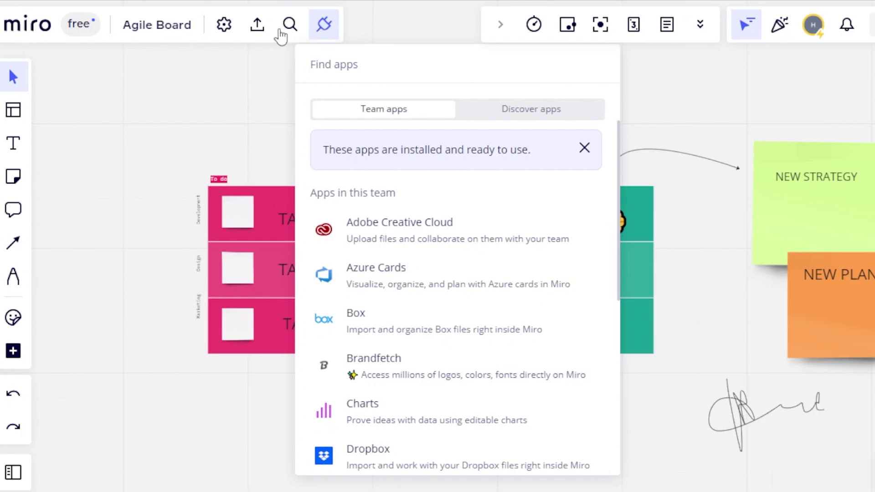
click(119, 133)
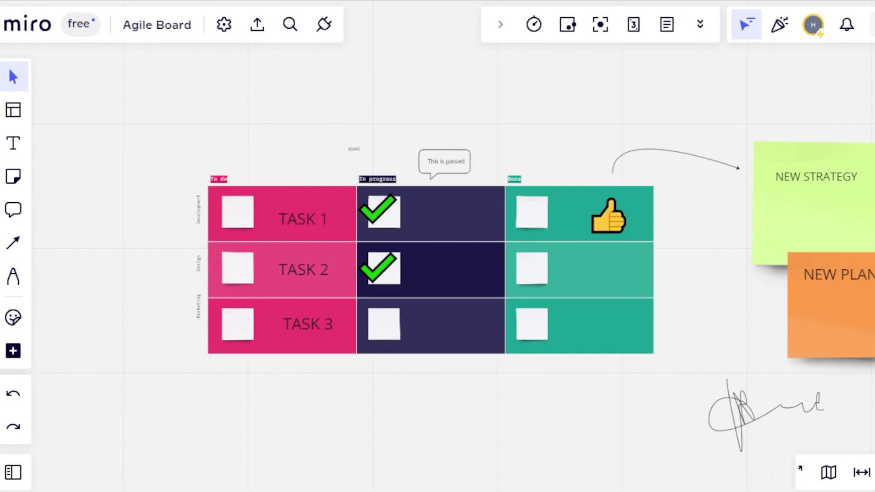
Open the colour choices for a new sticky note
scroll(500, 248, up, 3)
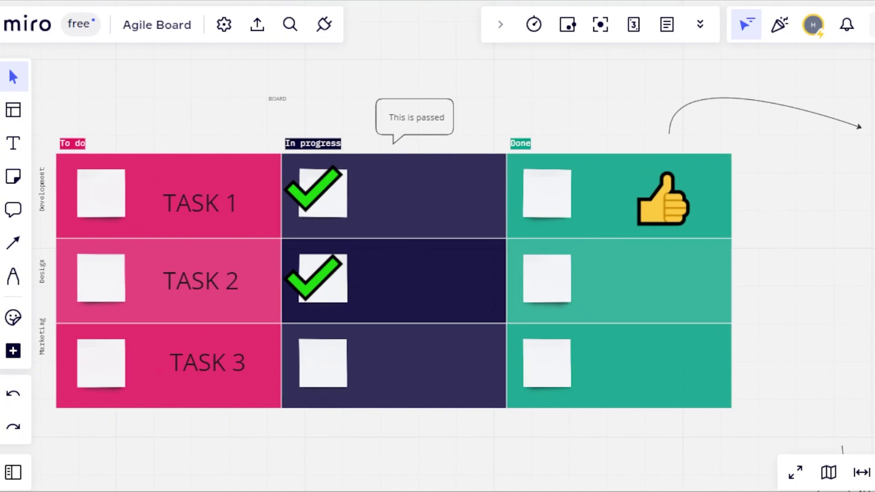
scroll(847, 385, down, 3)
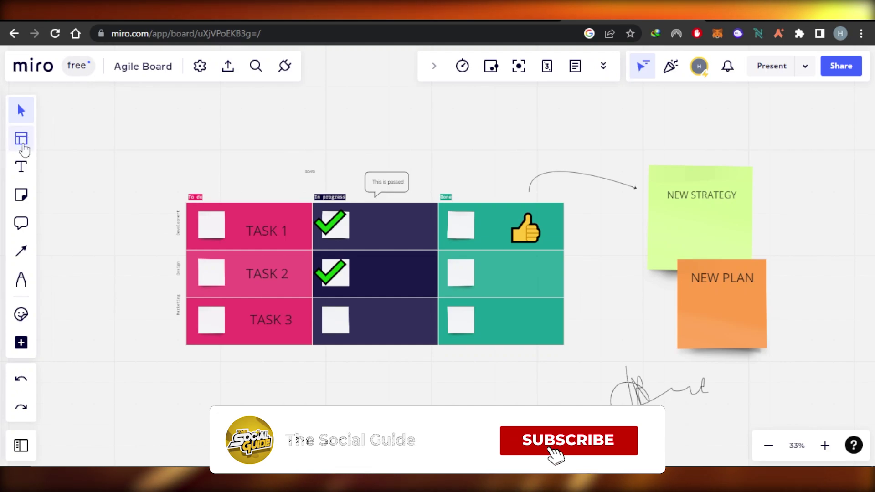
click(21, 195)
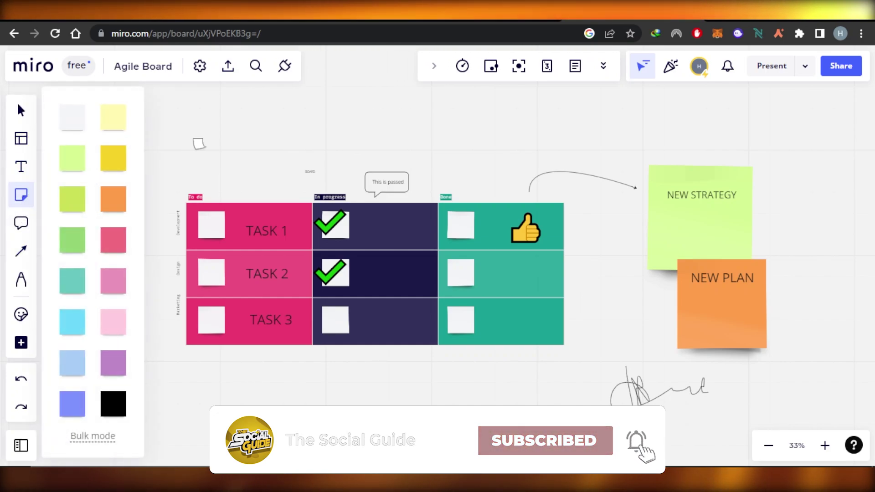